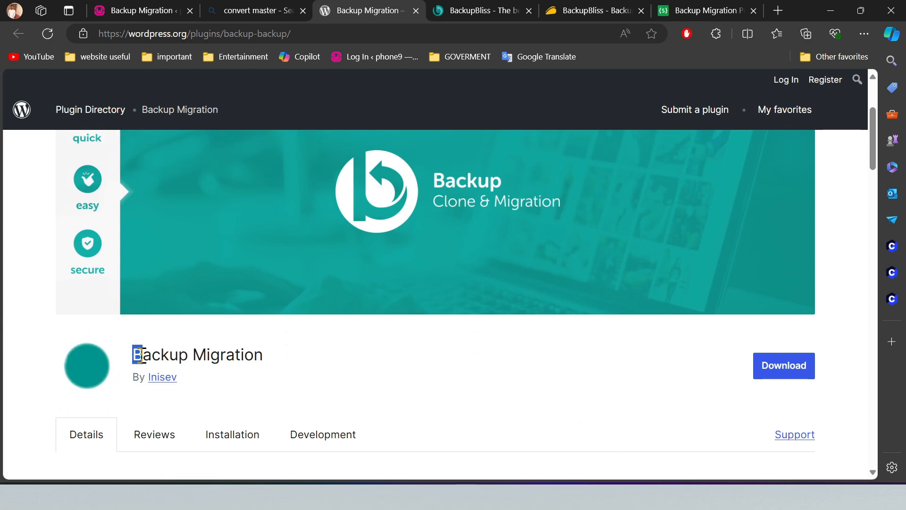
# Step: Install and activate the Backup Migration plugin by Inisev from a WordPress plugin search for "Backup Migration"
pyautogui.moveTo(135, 354); pyautogui.dragTo(296, 361)
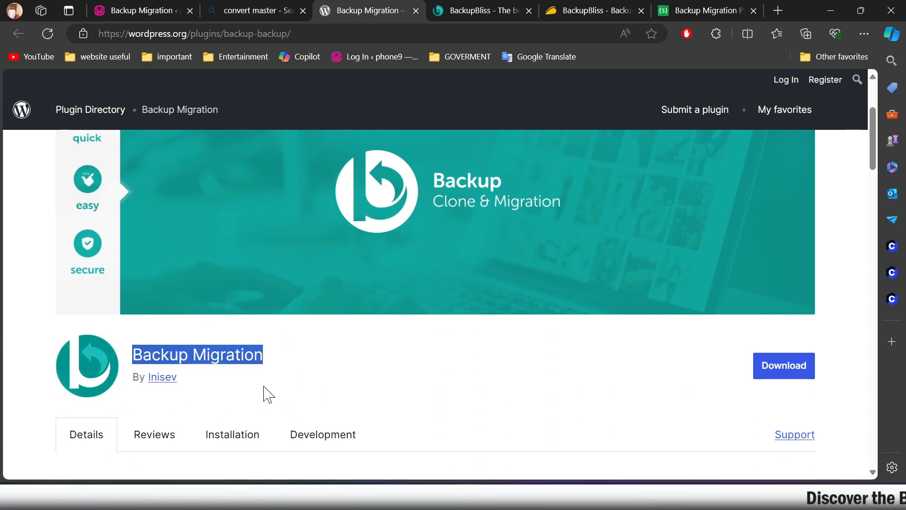
pyautogui.click(567, 387)
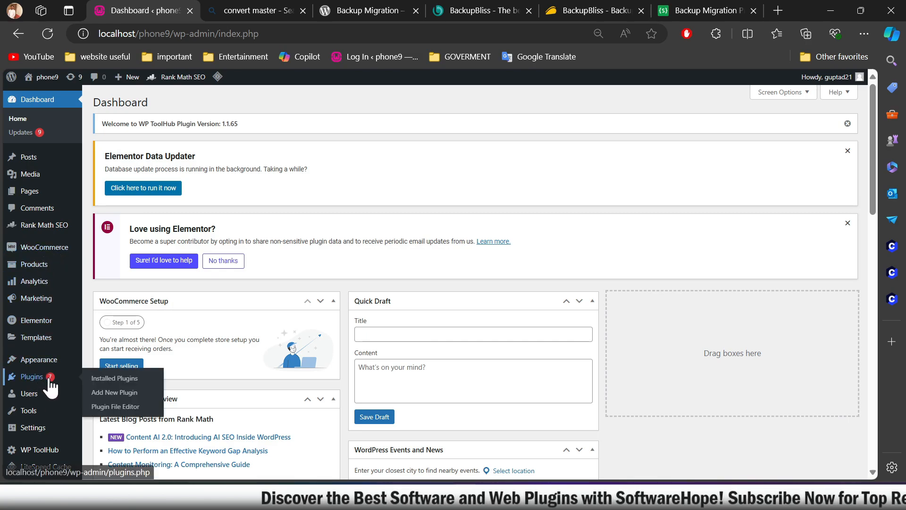
pyautogui.moveTo(50, 377)
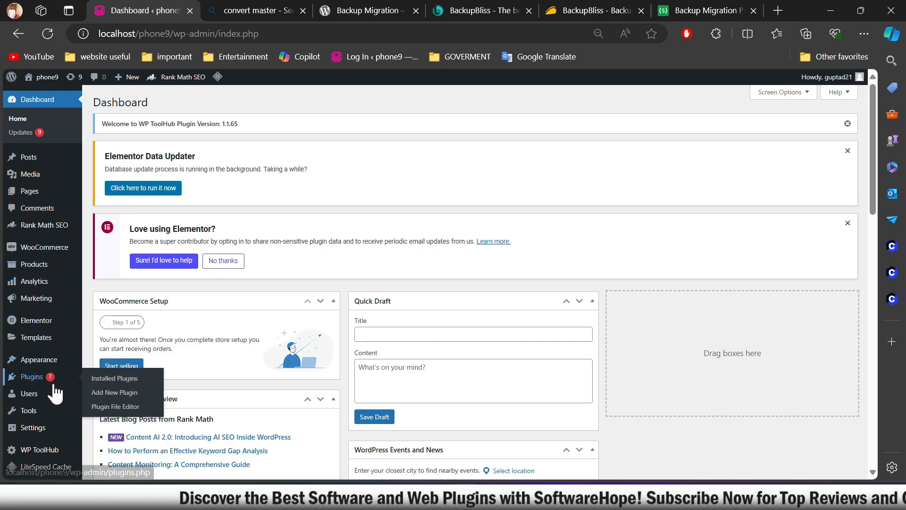
pyautogui.click(118, 393)
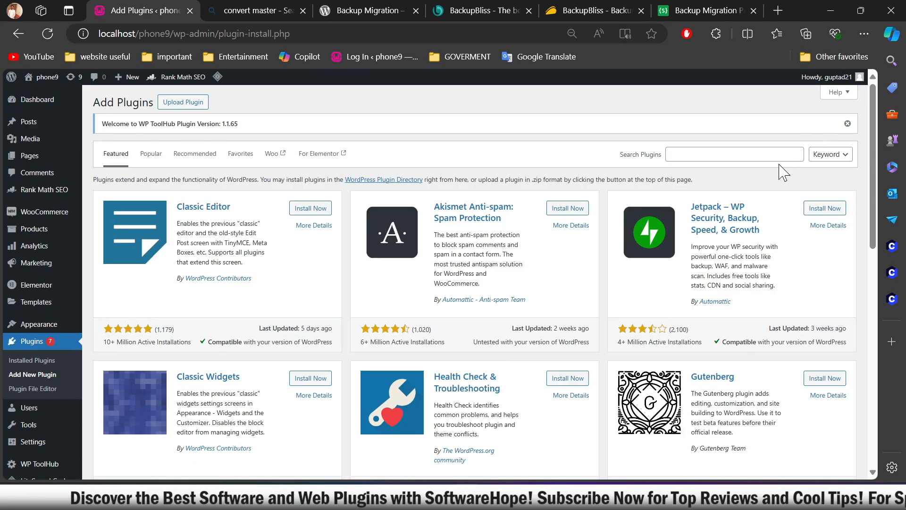
pyautogui.click(752, 152)
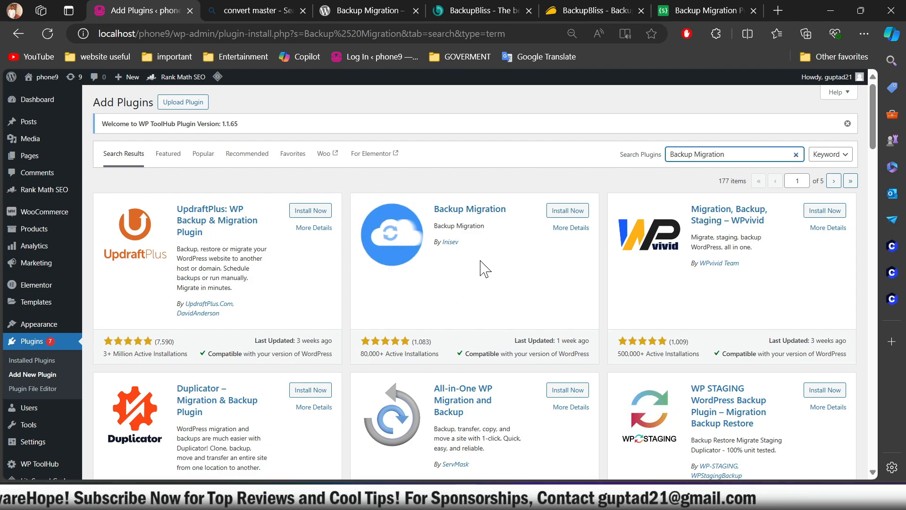
pyautogui.click(572, 213)
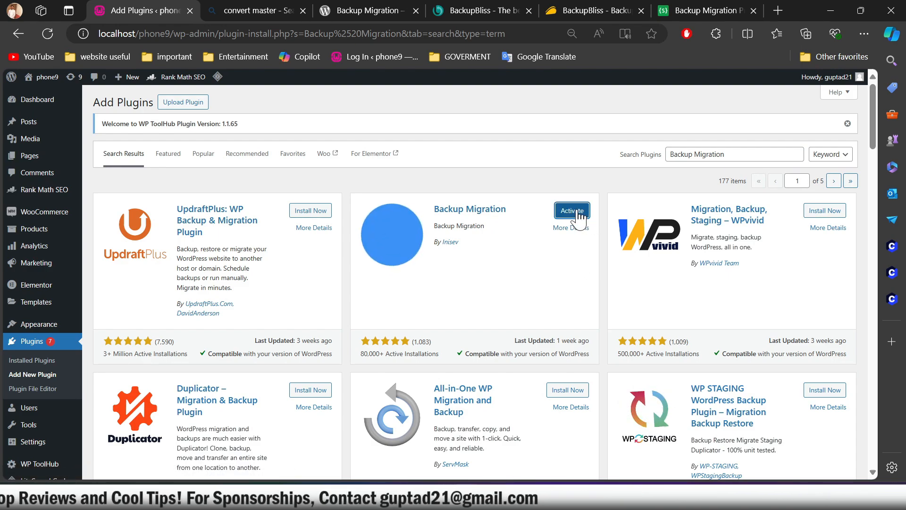
pyautogui.click(571, 211)
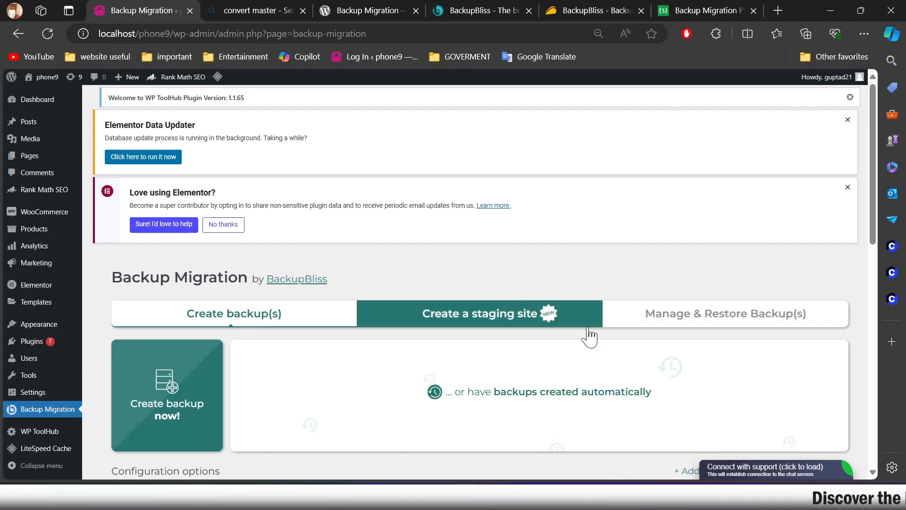
# Step: Create a site backup immediately with the default configuration and confirm the backup size notice
pyautogui.scroll(-3, 587, 334)
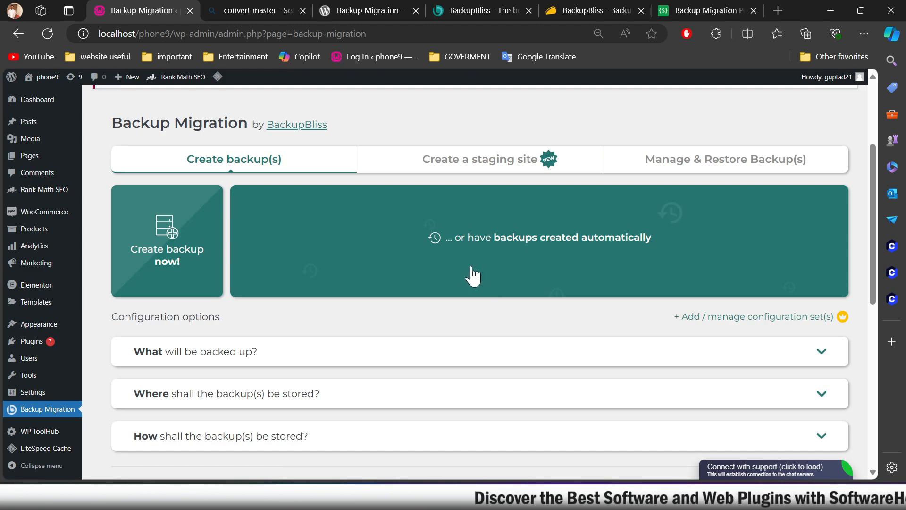
pyautogui.scroll(1, 715, 364)
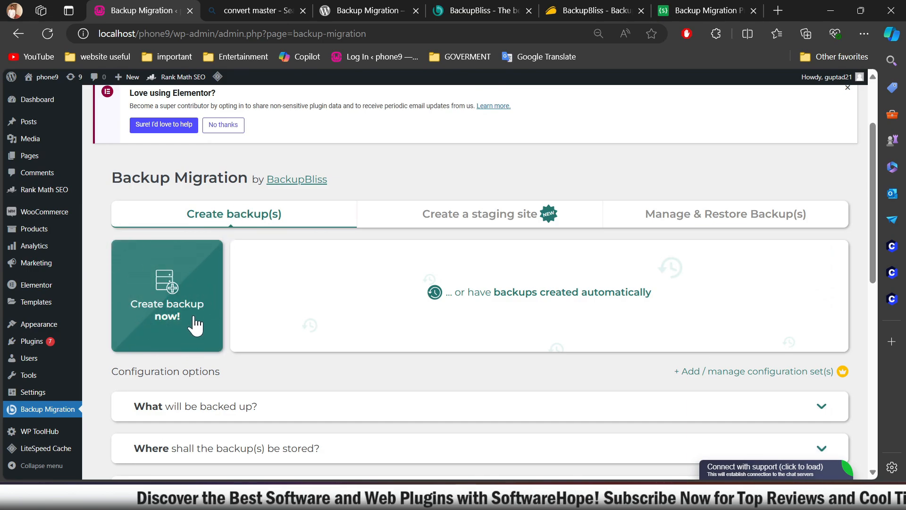
pyautogui.click(163, 321)
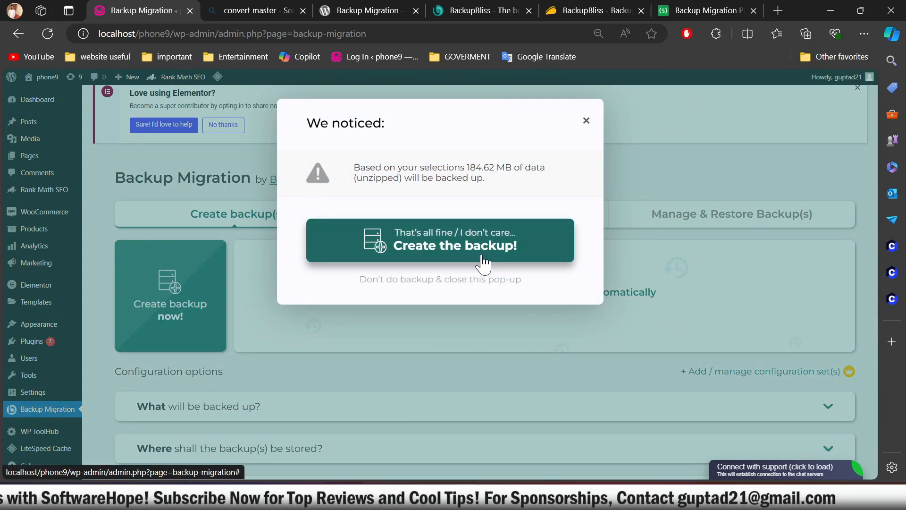
pyautogui.click(468, 254)
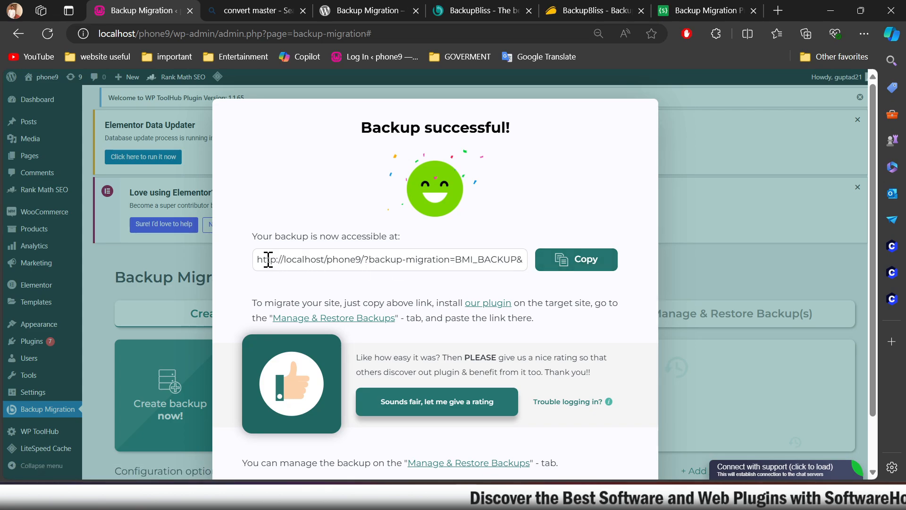
# Step: Highlight the backup's access link in the success dialog and close the dialog
pyautogui.moveTo(265, 259); pyautogui.dragTo(553, 275)
pyautogui.click(458, 286)
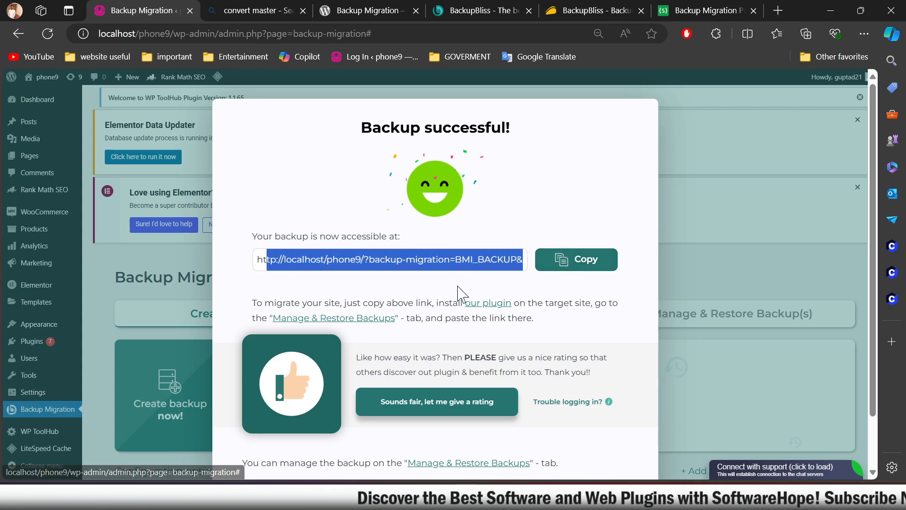
pyautogui.click(390, 270)
pyautogui.moveTo(267, 263); pyautogui.dragTo(575, 285)
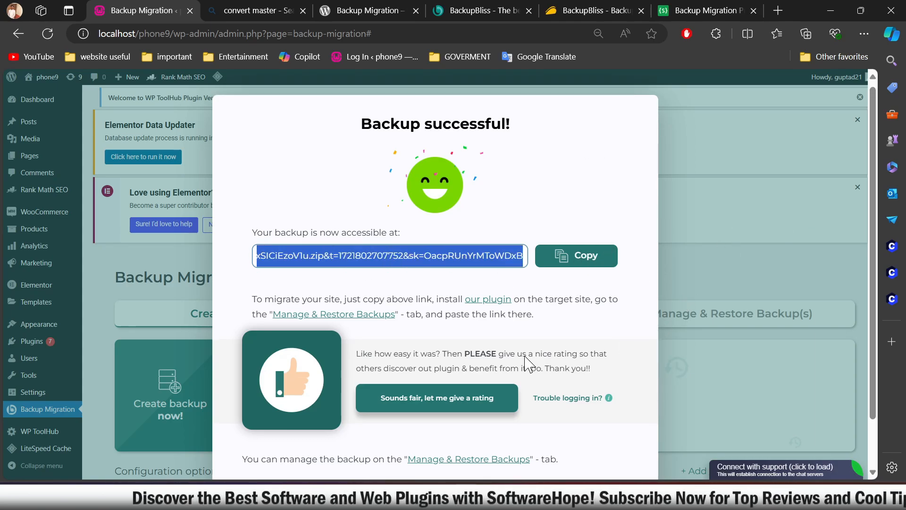
pyautogui.scroll(-2, 472, 401)
pyautogui.click(434, 446)
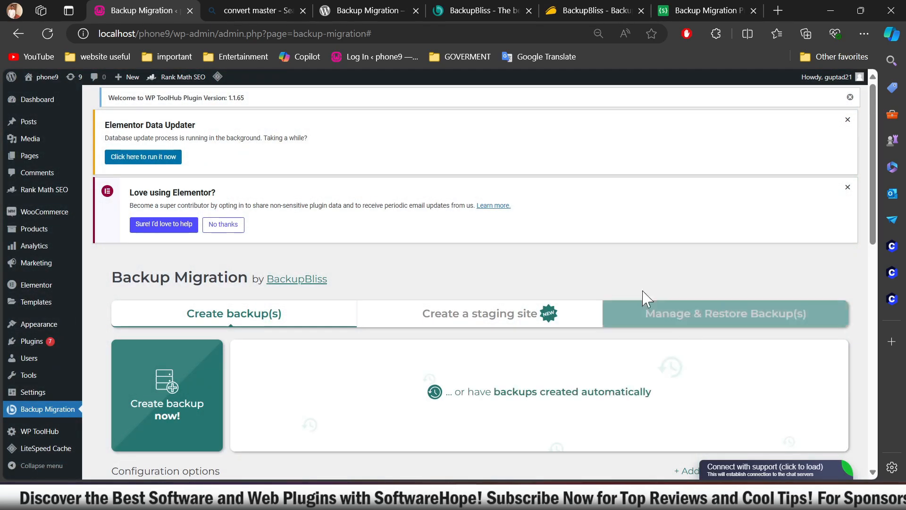
# Step: Open the manage and restore view and inspect the saved backup's original filename and source site
pyautogui.scroll(-3, 603, 300)
pyautogui.click(754, 168)
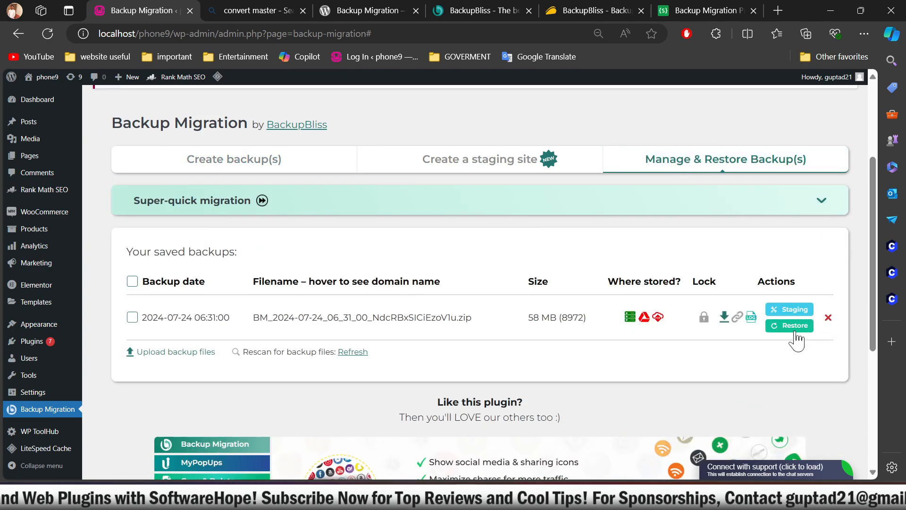
pyautogui.moveTo(364, 326)
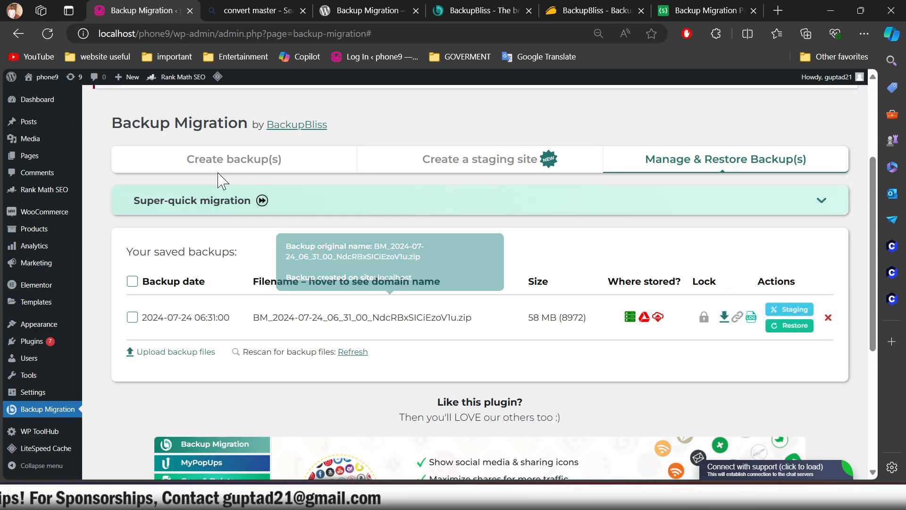
# Step: Return to backup creation and expand "What will be backed up?" to review the file selections and exclusion filters
pyautogui.click(234, 158)
pyautogui.scroll(-3, 115, 229)
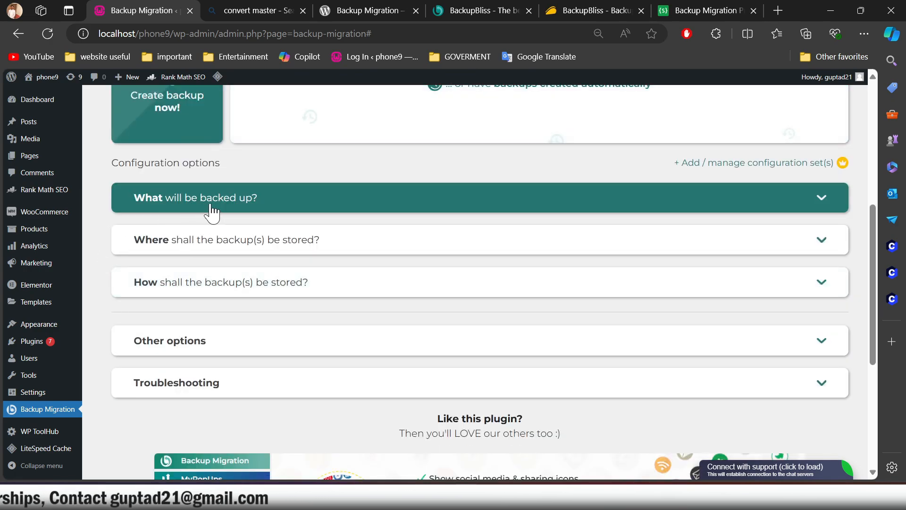
pyautogui.click(373, 206)
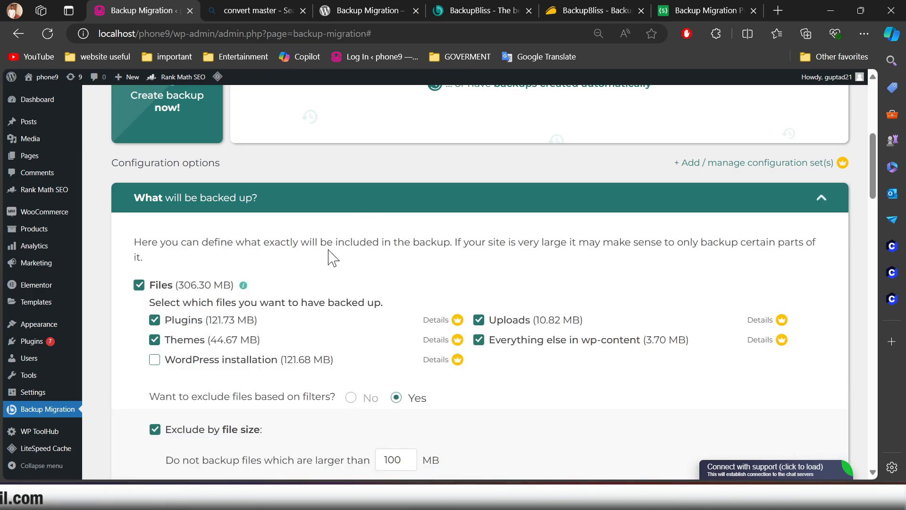
pyautogui.scroll(-3, 325, 259)
pyautogui.scroll(-3, 575, 335)
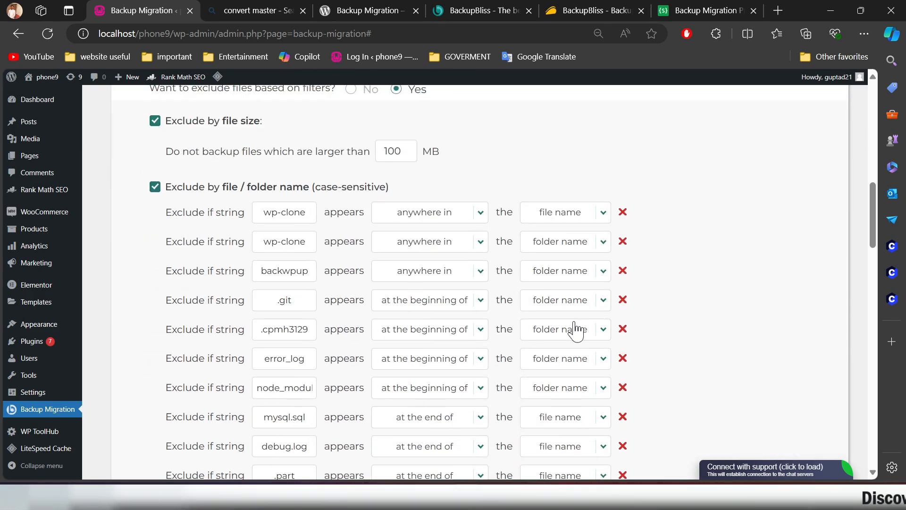
pyautogui.click(576, 331)
pyautogui.scroll(6, 333, 308)
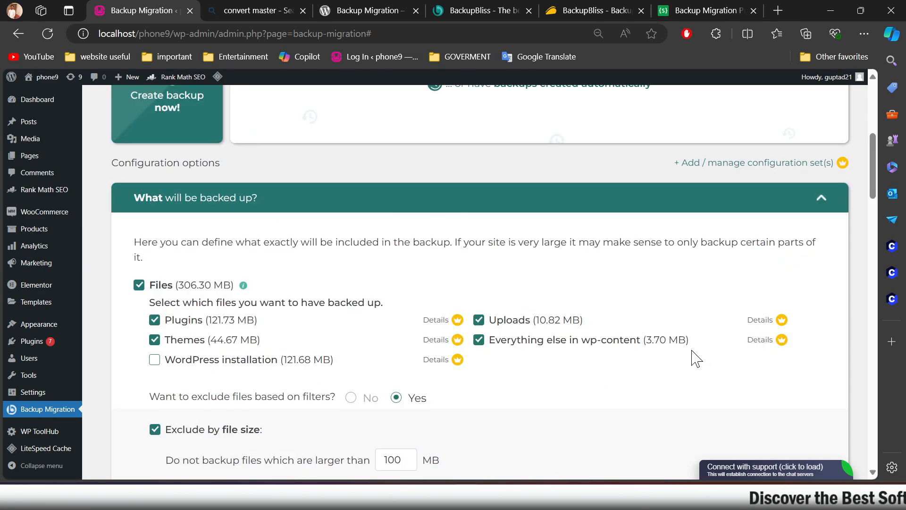
pyautogui.moveTo(458, 320)
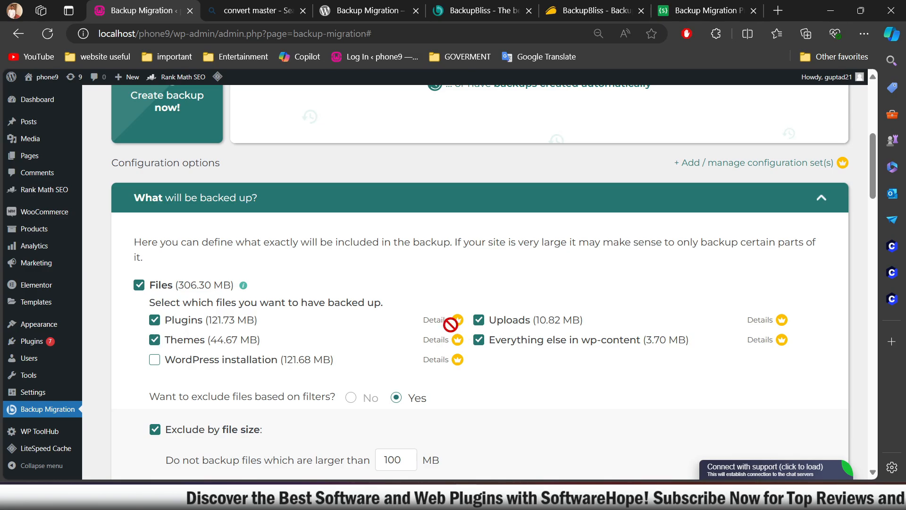
pyautogui.scroll(-10, 449, 325)
pyautogui.scroll(10, 424, 338)
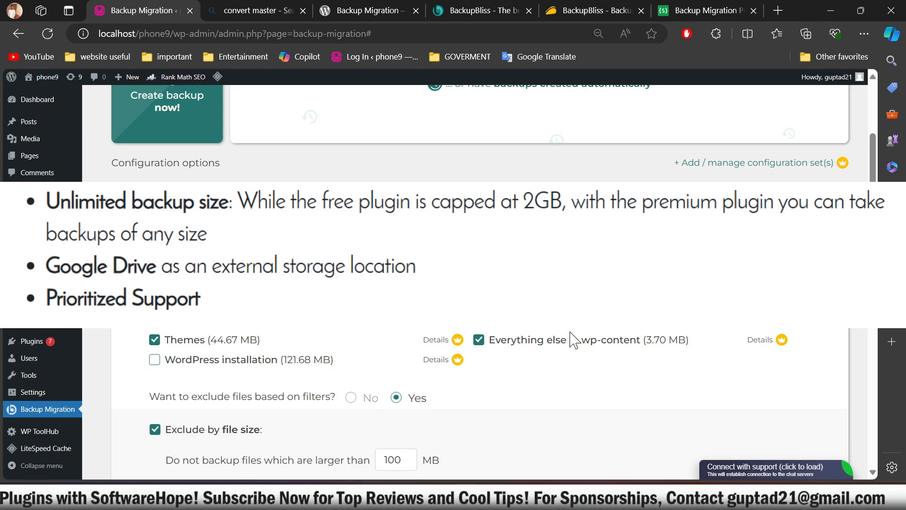
# Step: Turn filter-based file exclusion off and back on, and look over the file and folder name rules
pyautogui.scroll(-3, 572, 339)
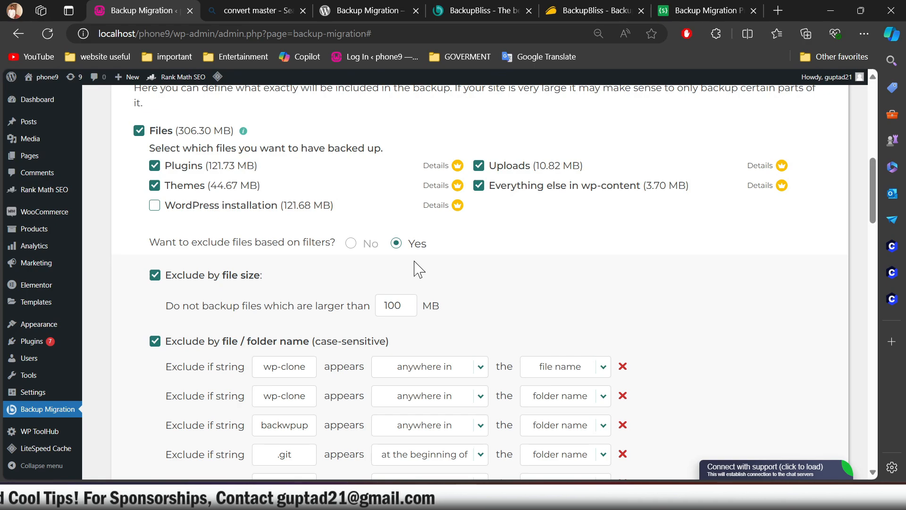
pyautogui.click(352, 244)
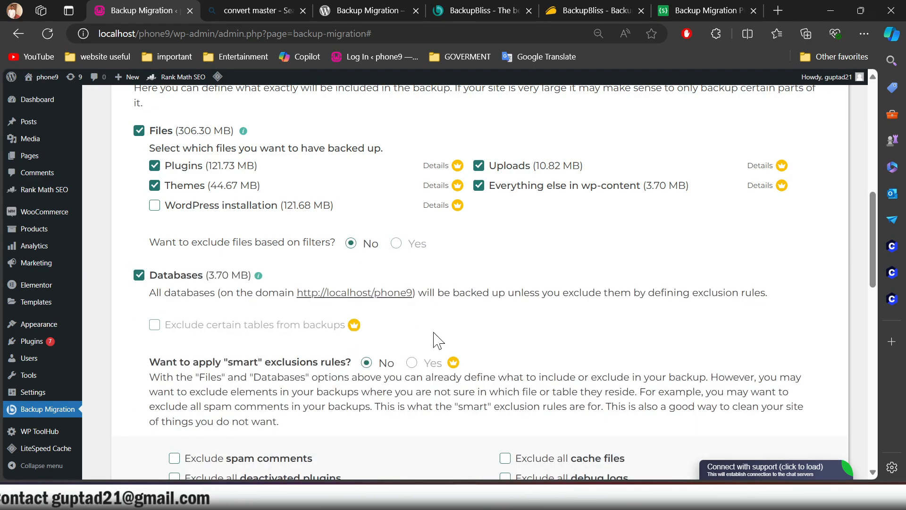
pyautogui.click(397, 244)
pyautogui.scroll(-3, 517, 302)
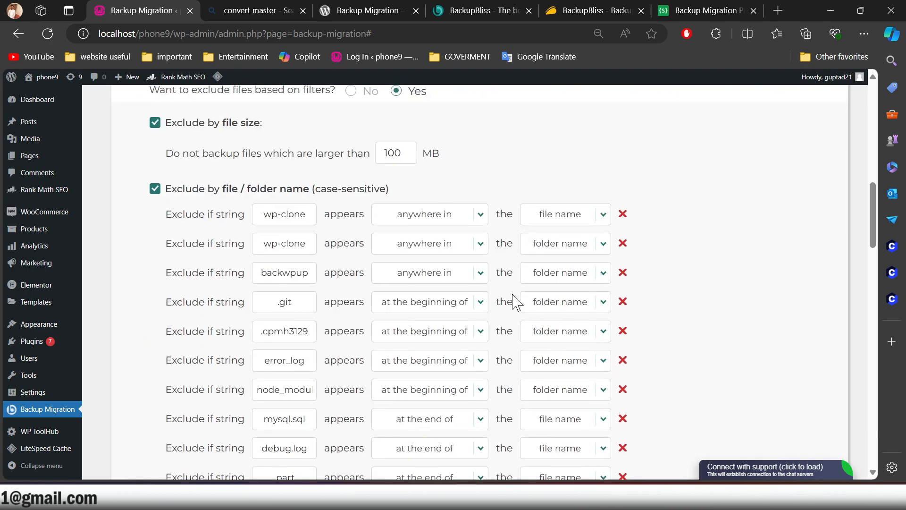
pyautogui.click(467, 220)
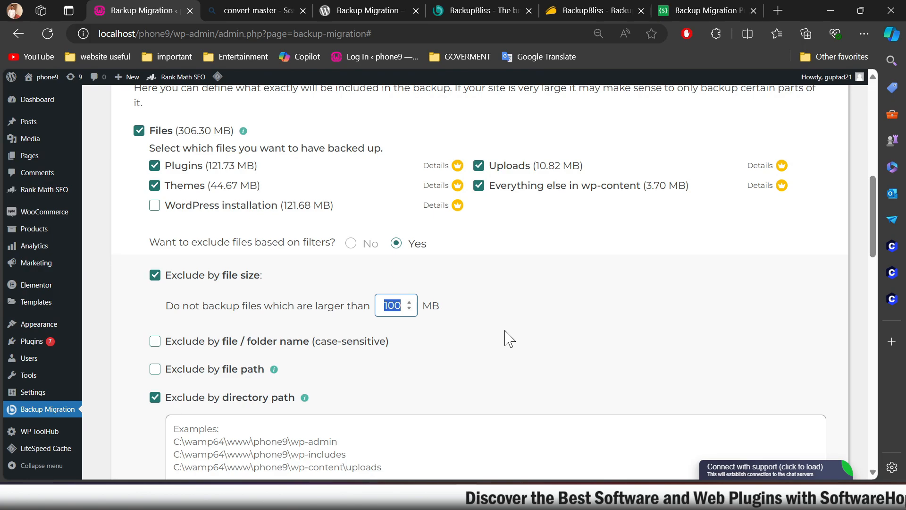
# Step: Set the file size exclusion limit so files larger than 1000 MB are not backed up
pyautogui.click(390, 308)
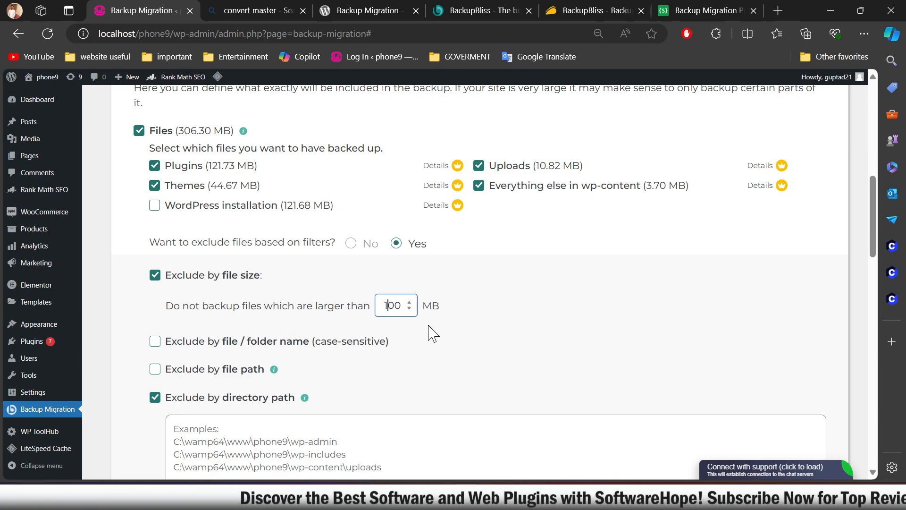
pyautogui.click(491, 331)
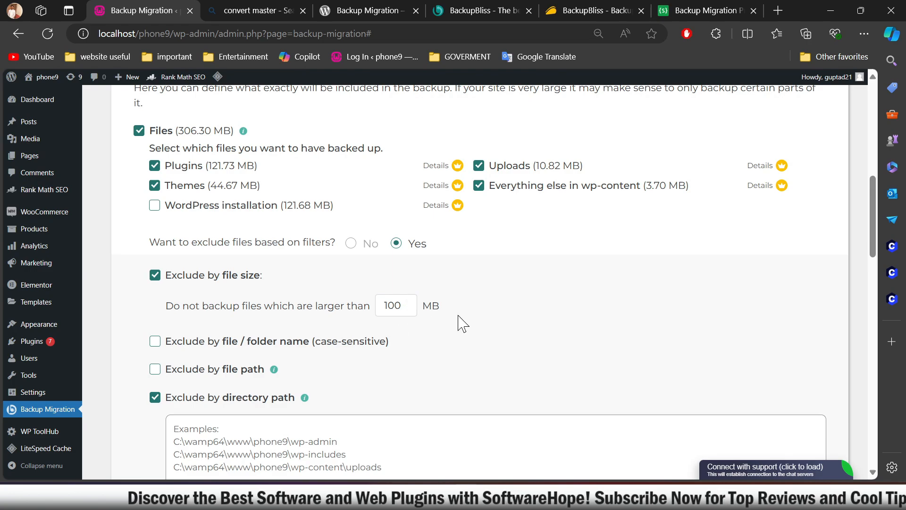
pyautogui.doubleClick(402, 305)
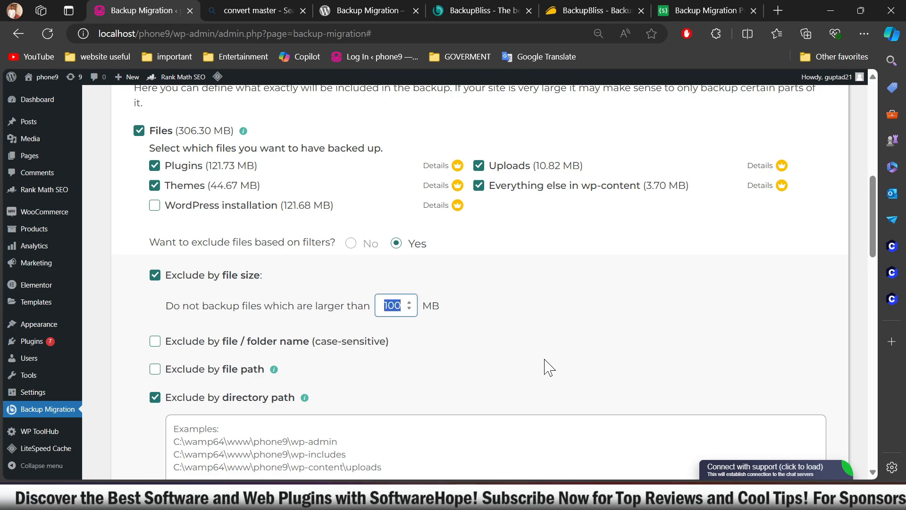
pyautogui.write('1000')
pyautogui.click(565, 325)
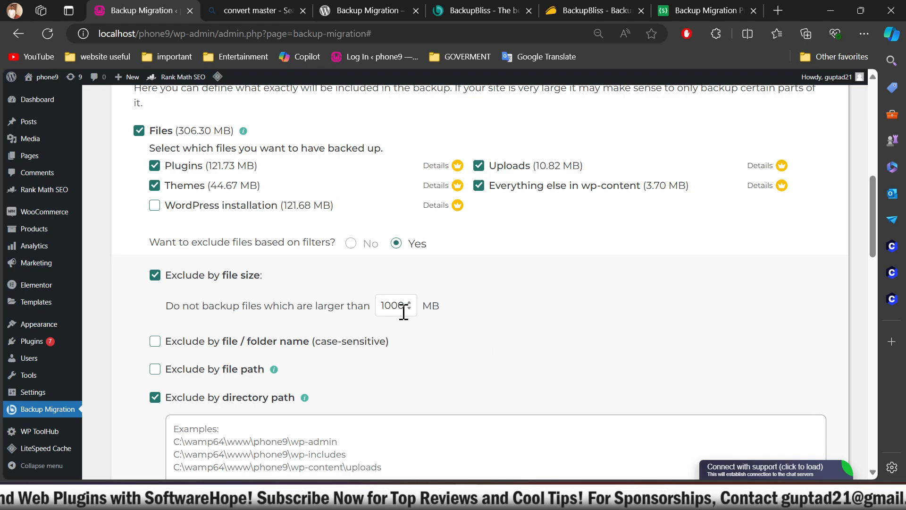
pyautogui.moveTo(386, 308); pyautogui.dragTo(466, 320)
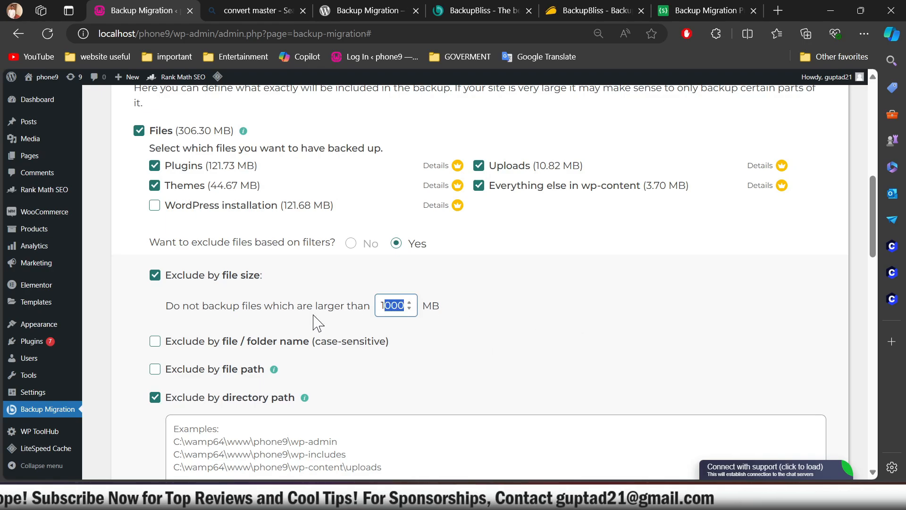
pyautogui.scroll(-3, 557, 338)
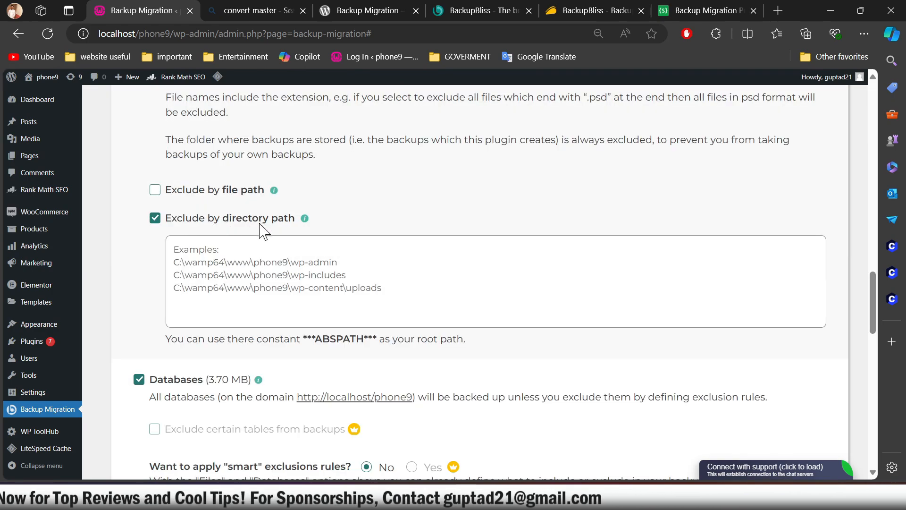
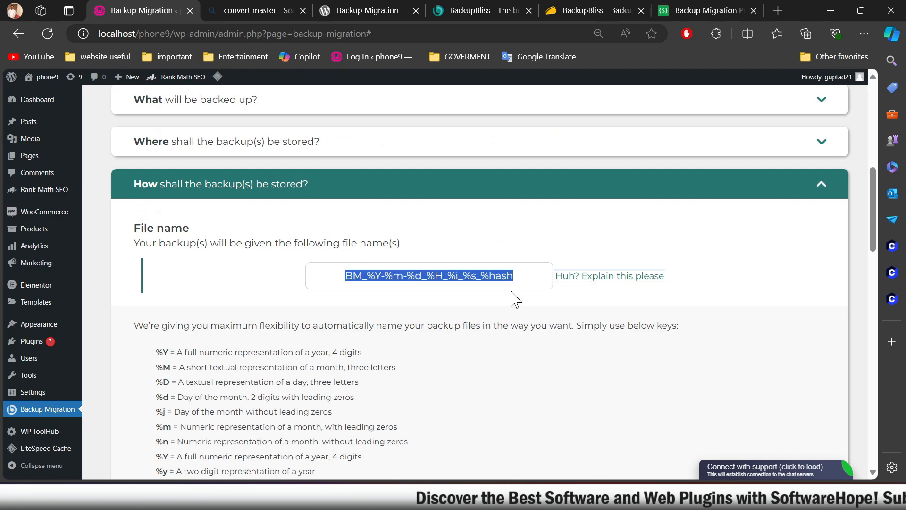
# Step: Review the placeholder keys for naming backup files and the available Zip, Tar and Tar GZip compression methods
pyautogui.click(520, 302)
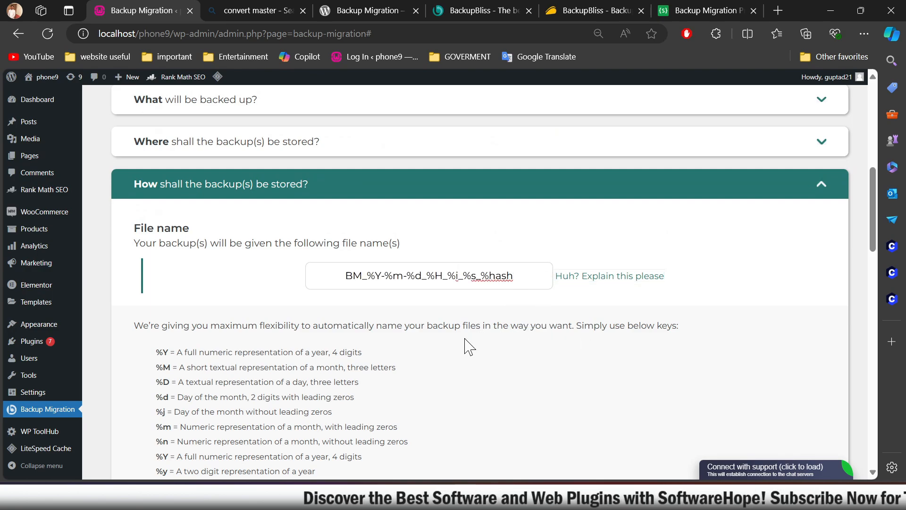
pyautogui.scroll(-3, 302, 331)
pyautogui.scroll(-6, 409, 336)
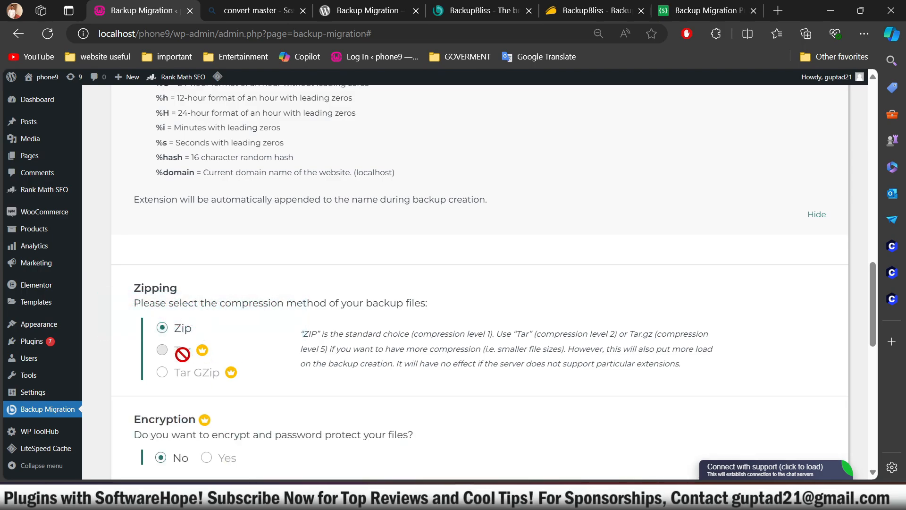
pyautogui.moveTo(232, 368)
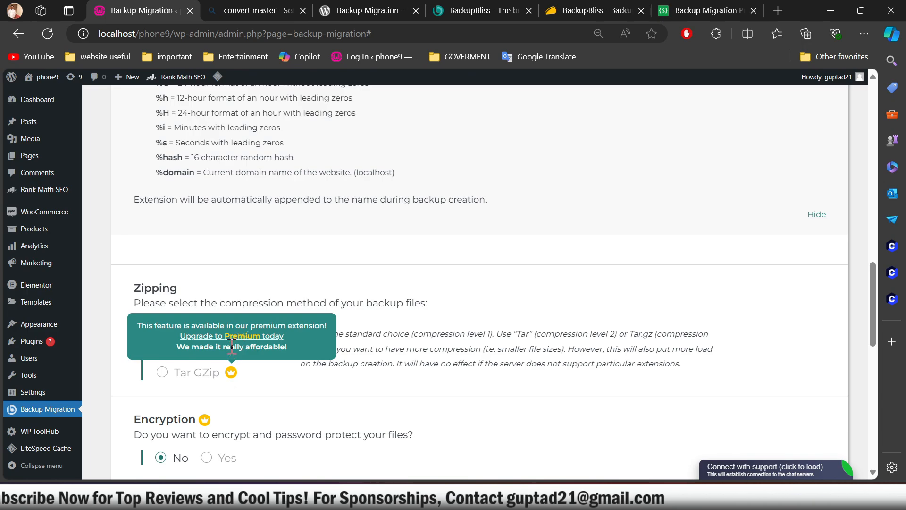
pyautogui.scroll(-3, 422, 357)
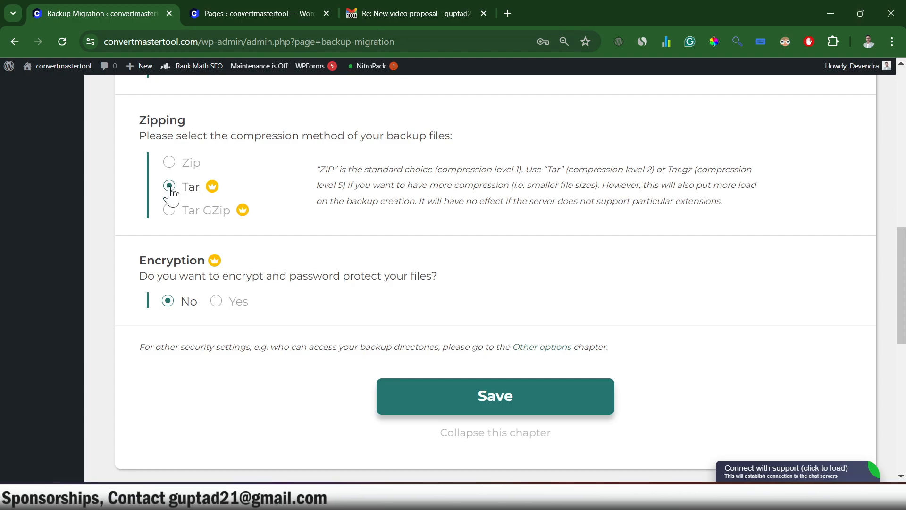
# Step: On the convertmastertool.com site, try both premium compression methods and select Tar GZip for the backup files
pyautogui.click(168, 211)
pyautogui.click(170, 187)
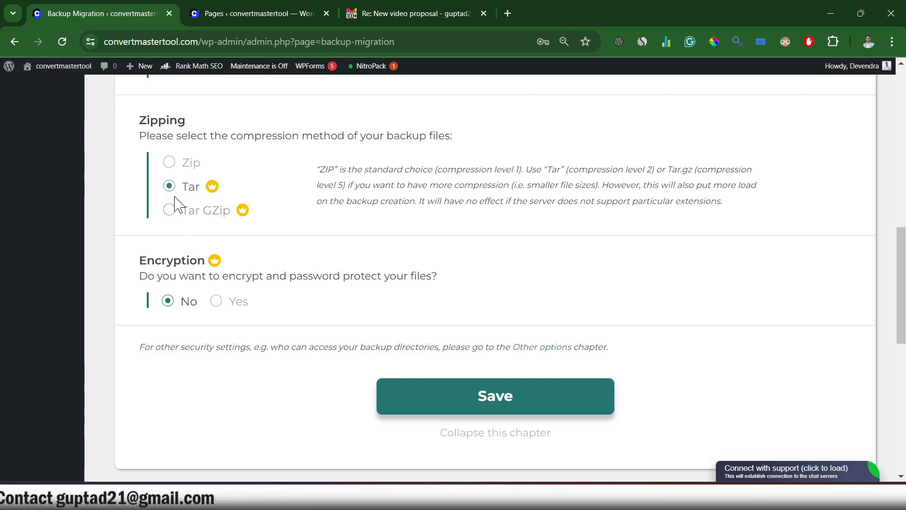
pyautogui.click(169, 210)
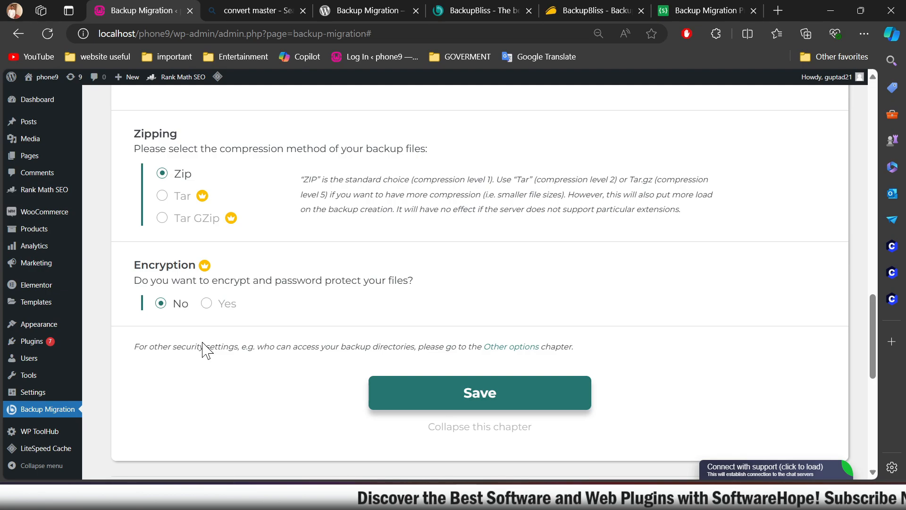
# Step: On the localhost site, examine the backup encryption setting and look back over the file naming and zipping options
pyautogui.moveTo(222, 313)
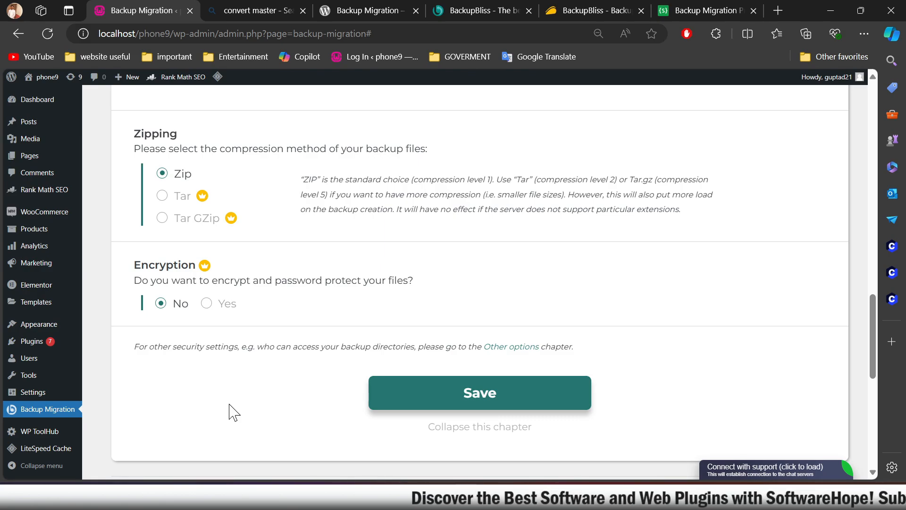
pyautogui.scroll(2, 411, 326)
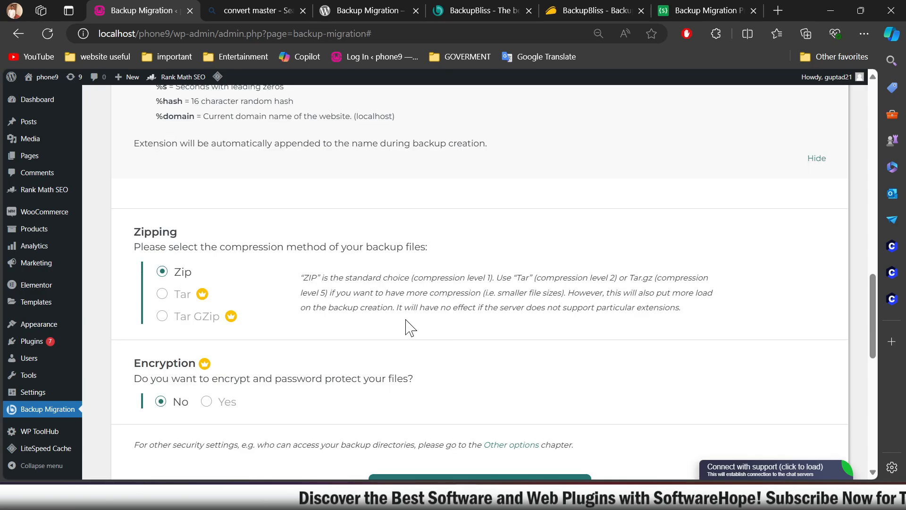
pyautogui.scroll(-6, 399, 321)
pyautogui.scroll(1, 396, 318)
pyautogui.scroll(20, 398, 317)
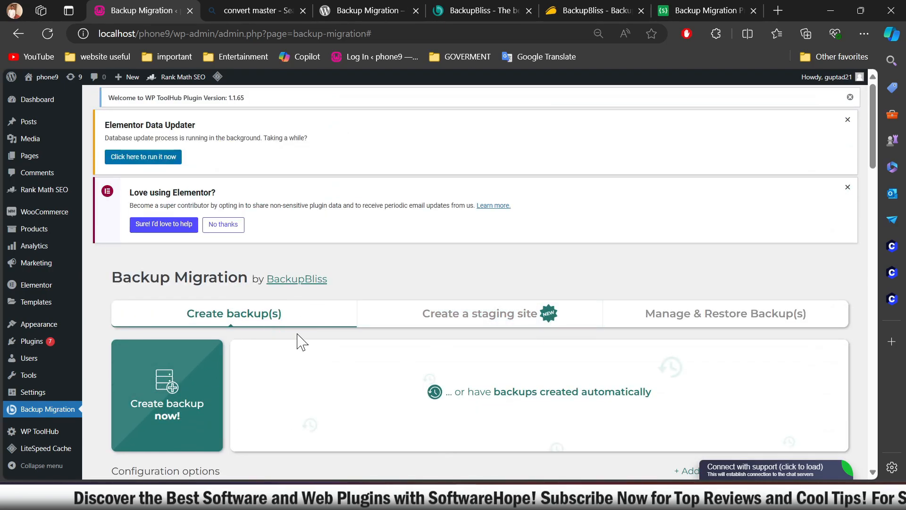
pyautogui.scroll(-15, 302, 341)
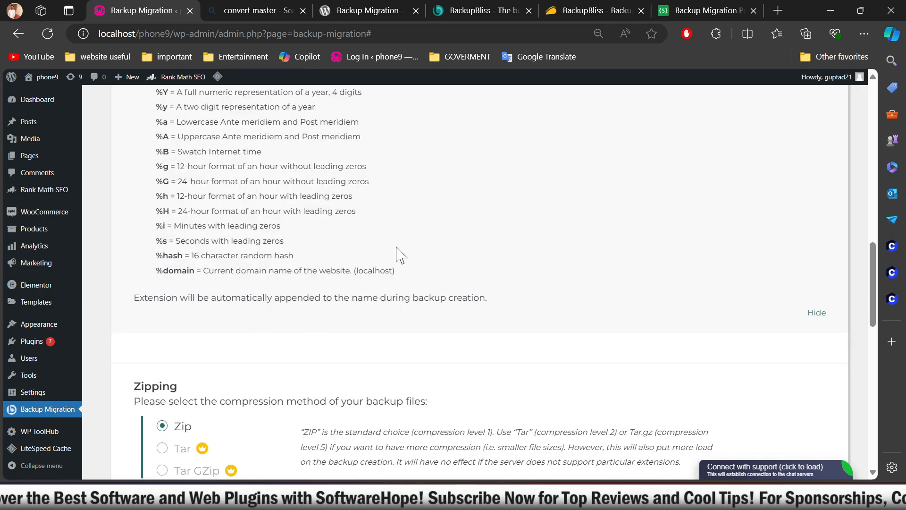
pyautogui.scroll(-8, 397, 255)
pyautogui.scroll(20, 399, 264)
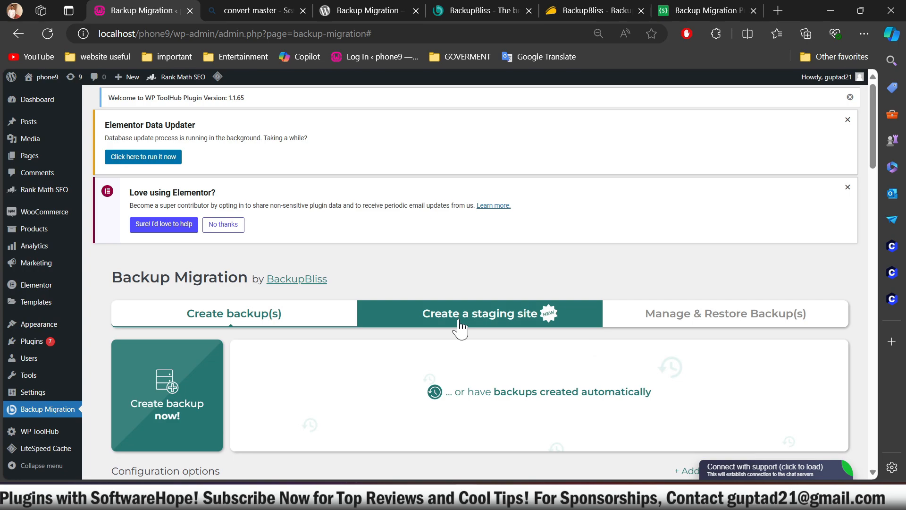
# Step: Open the staging site section and compare hosting on your own server and domain with TasteWP, including the staging path setting
pyautogui.click(459, 325)
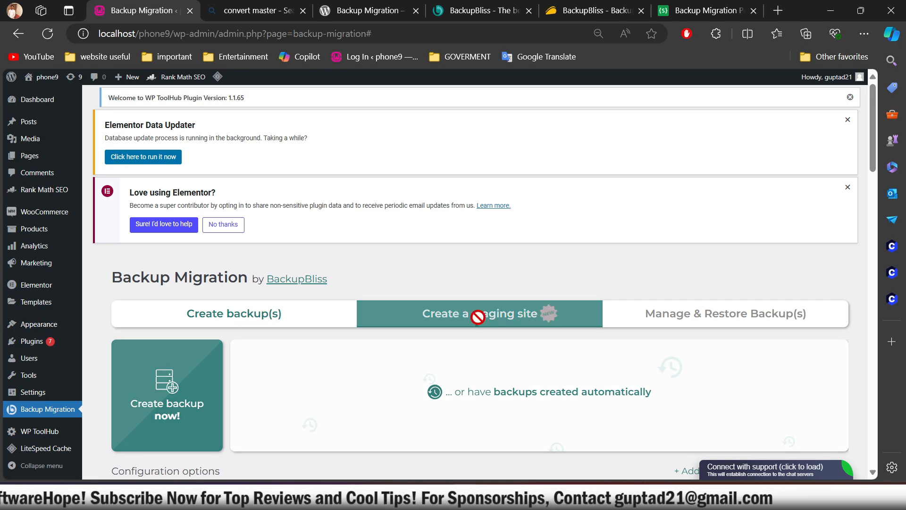
pyautogui.scroll(-3, 291, 359)
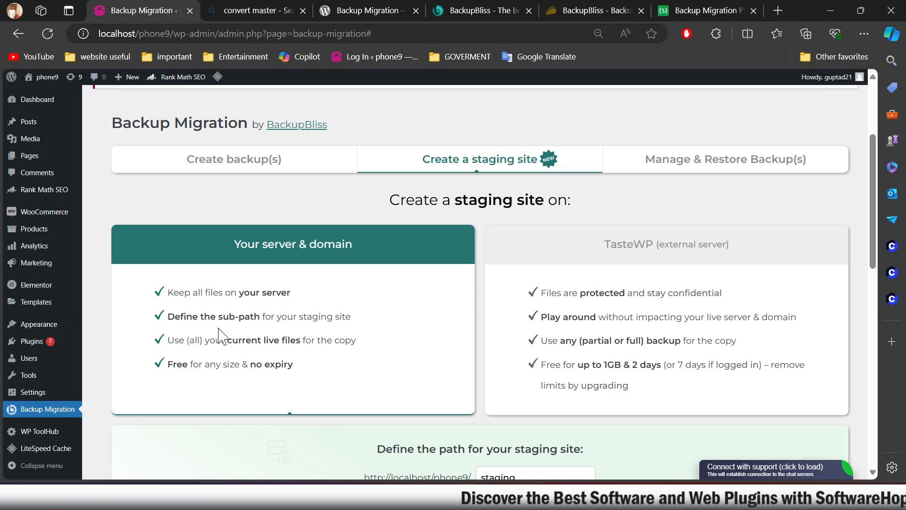
pyautogui.scroll(-5, 374, 363)
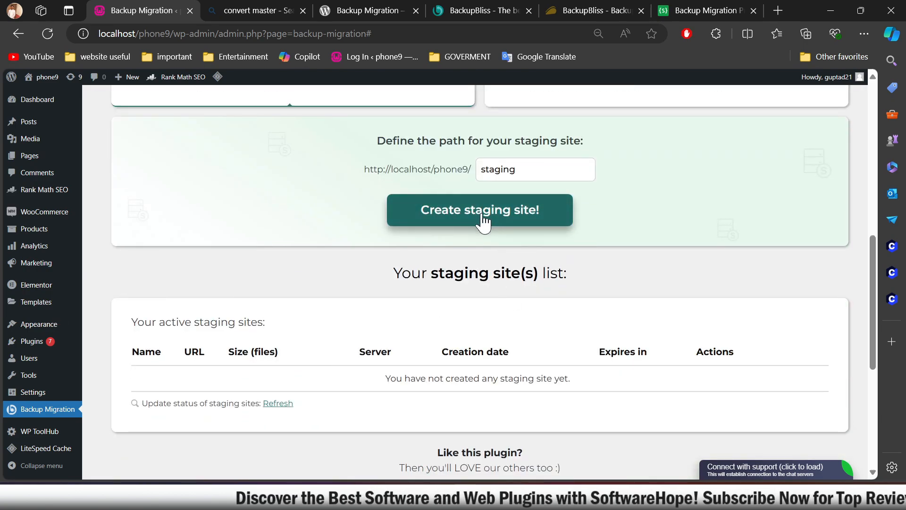
pyautogui.scroll(3, 483, 220)
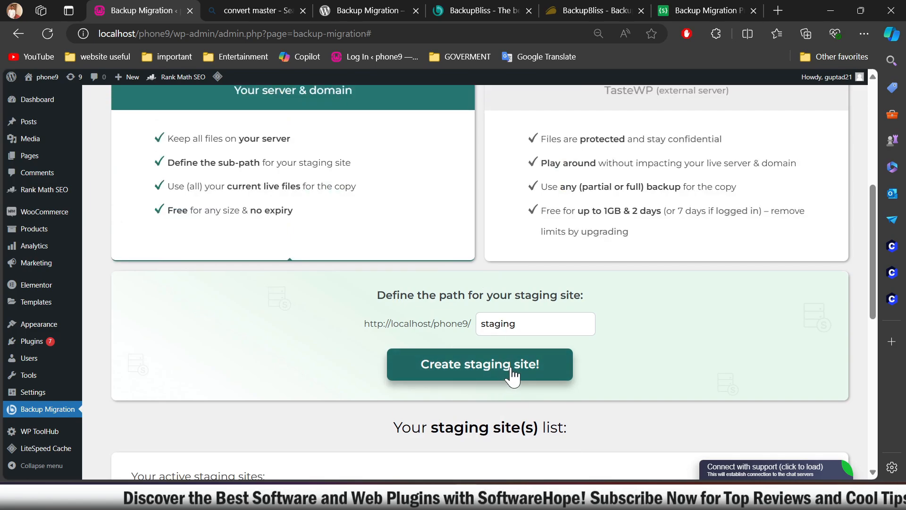
pyautogui.scroll(5, 512, 375)
pyautogui.scroll(-2, 492, 373)
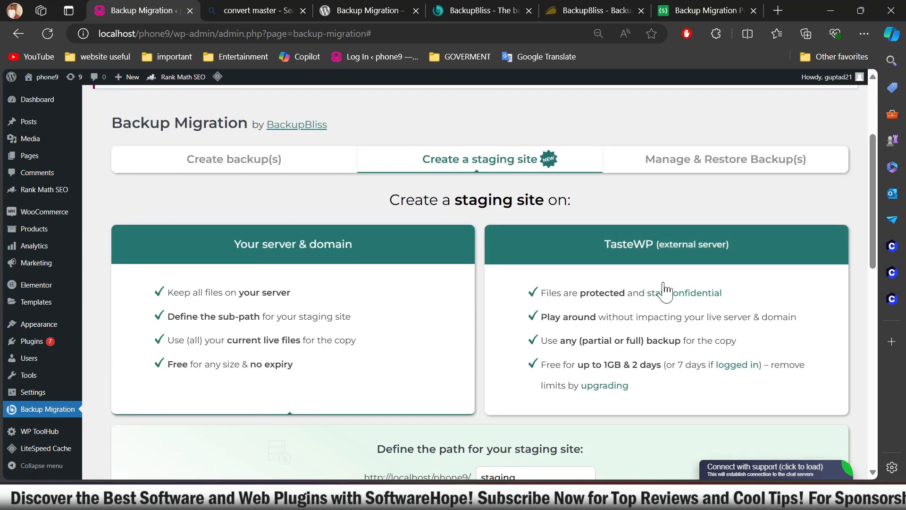
pyautogui.scroll(-3, 609, 342)
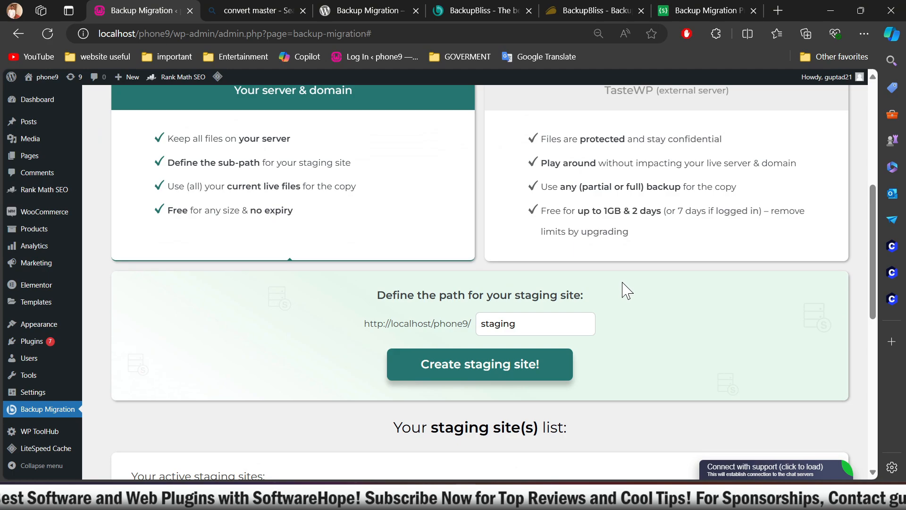
pyautogui.scroll(3, 626, 298)
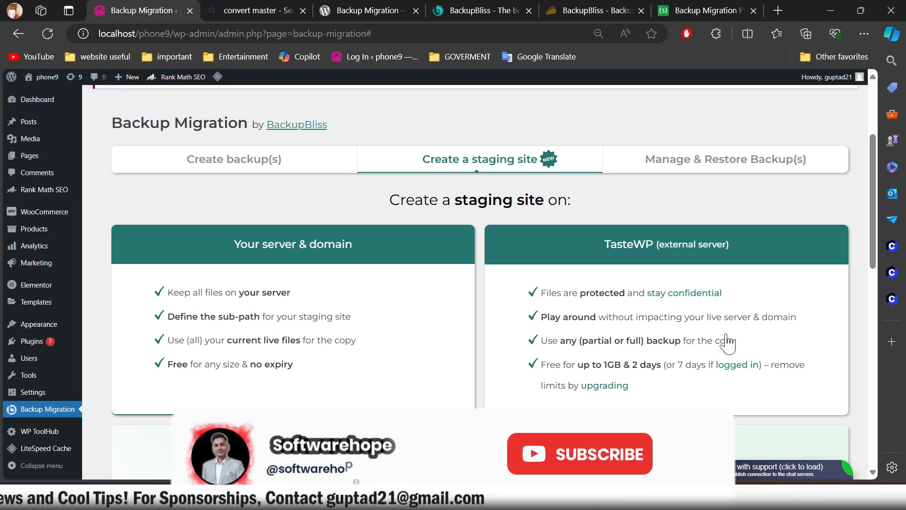
# Step: Open the TasteWP upgrading page in a new tab, and return to look over the staging site options
pyautogui.rightClick(597, 386)
pyautogui.click(649, 150)
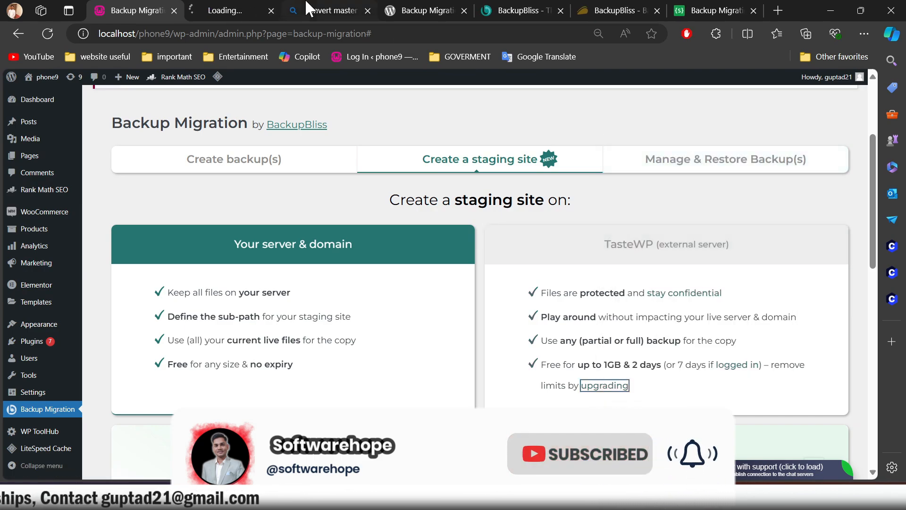
pyautogui.click(227, 10)
pyautogui.click(137, 10)
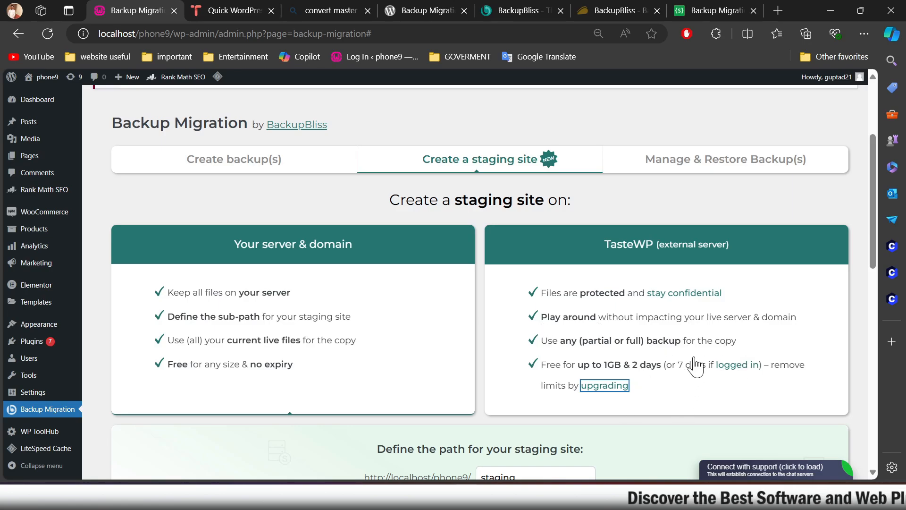
pyautogui.scroll(-3, 614, 345)
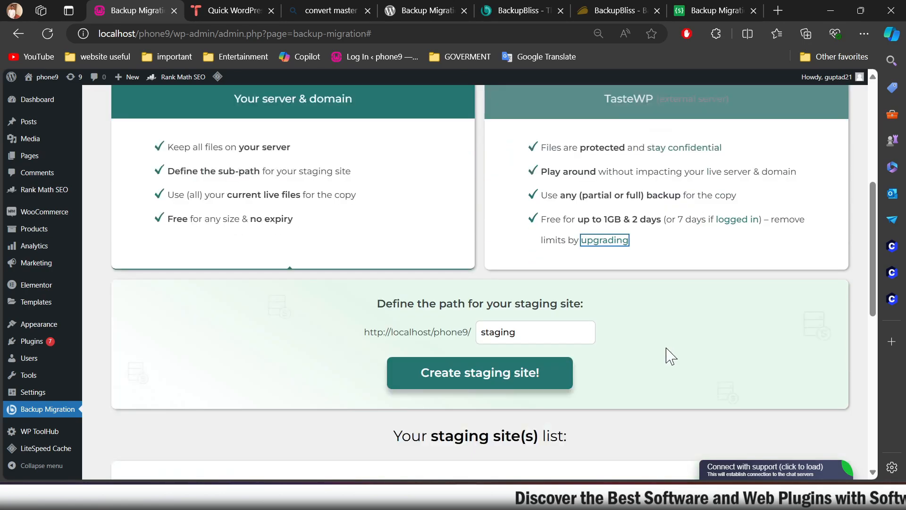
pyautogui.scroll(2, 448, 241)
pyautogui.scroll(2, 447, 241)
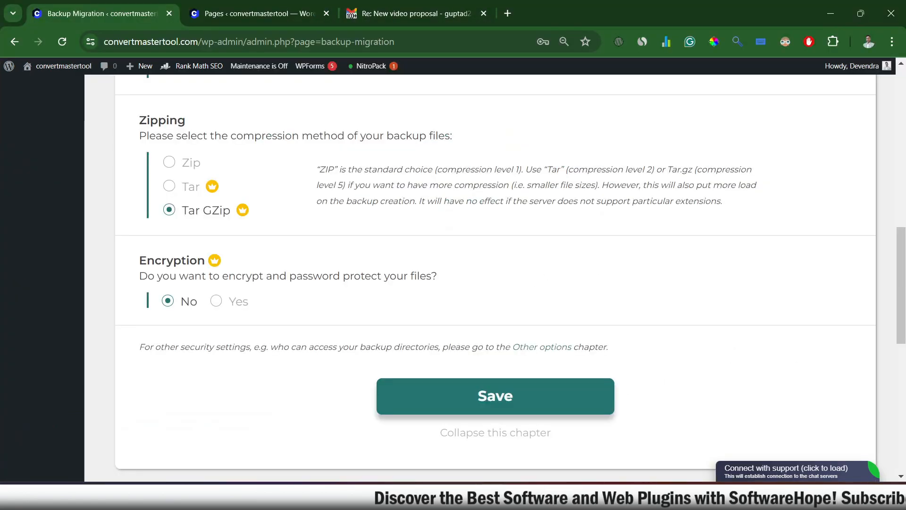
pyautogui.scroll(-6, 582, 406)
pyautogui.scroll(10, 582, 406)
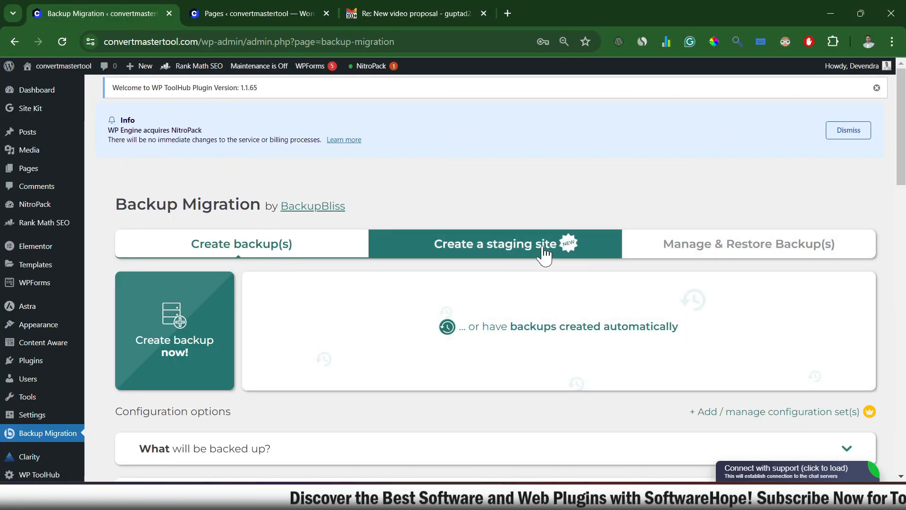
# Step: On the convertmastertool.com site, create a staging site on its own server at the path "staging"
pyautogui.click(569, 242)
pyautogui.scroll(-1, 536, 259)
pyautogui.scroll(-5, 537, 260)
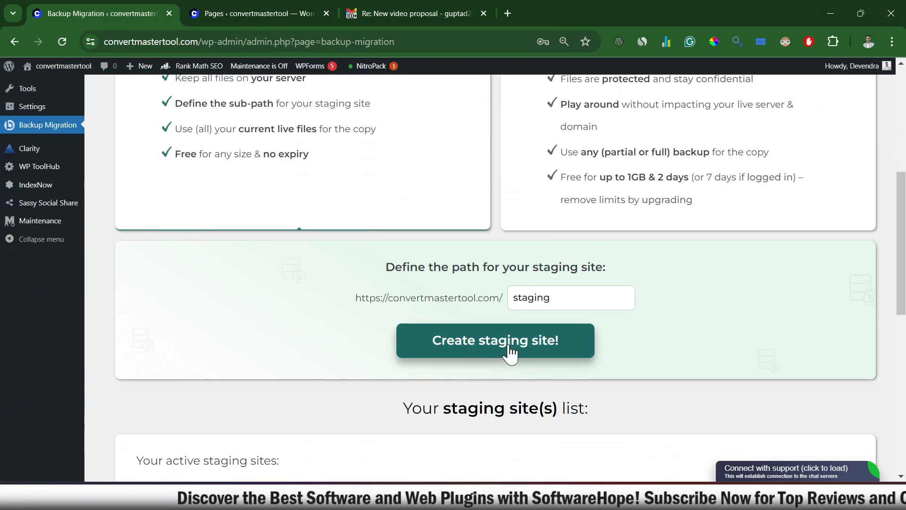
pyautogui.click(559, 343)
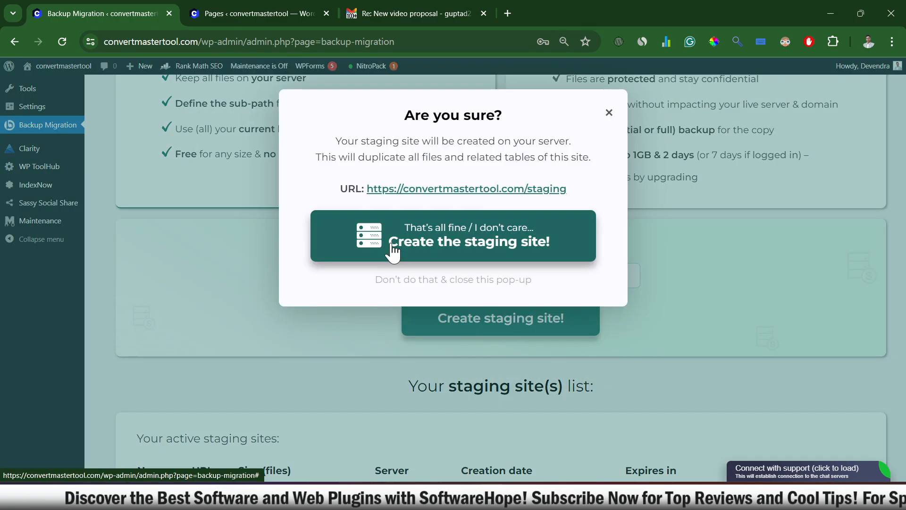
pyautogui.click(391, 253)
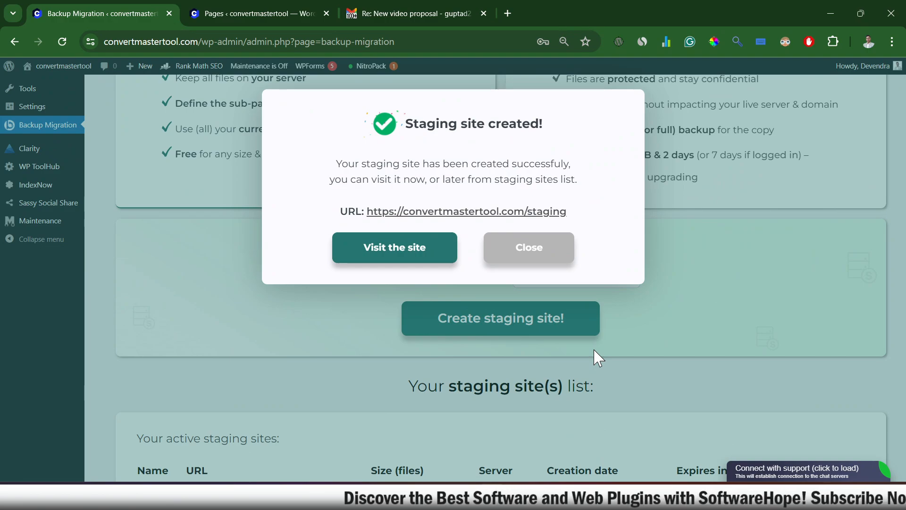
# Step: Open the new staging site in a separate tab, and close the creation dialog on the original site
pyautogui.rightClick(415, 255)
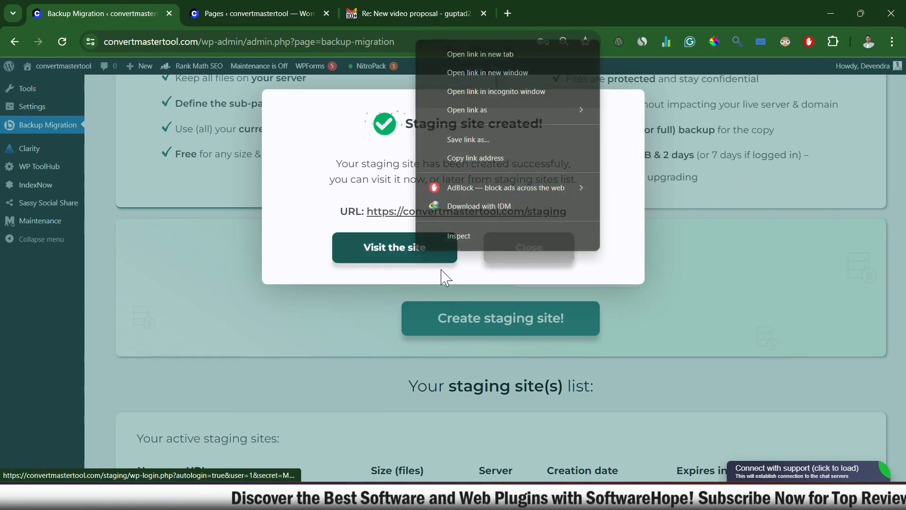
pyautogui.click(486, 53)
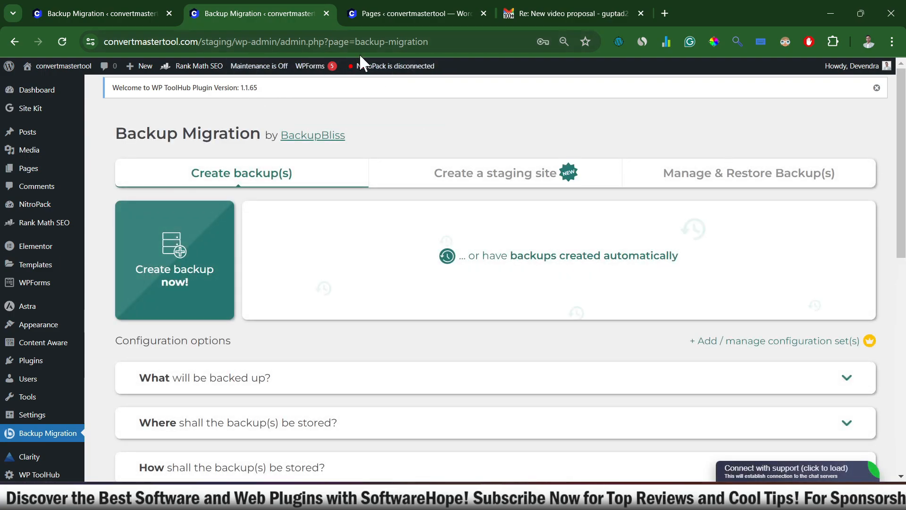
pyautogui.click(76, 11)
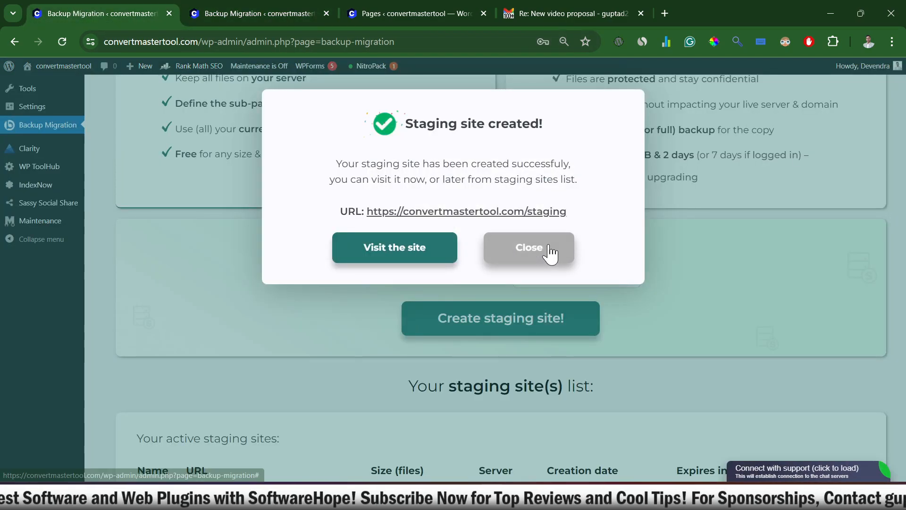
pyautogui.click(522, 247)
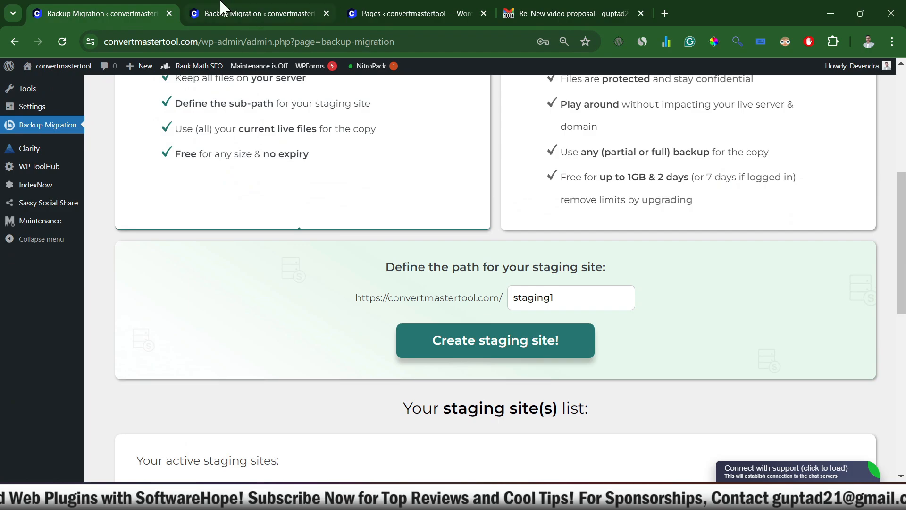
# Step: Inspect the "staging" part of the staging site's address and return to the original site for comparison
pyautogui.click(251, 9)
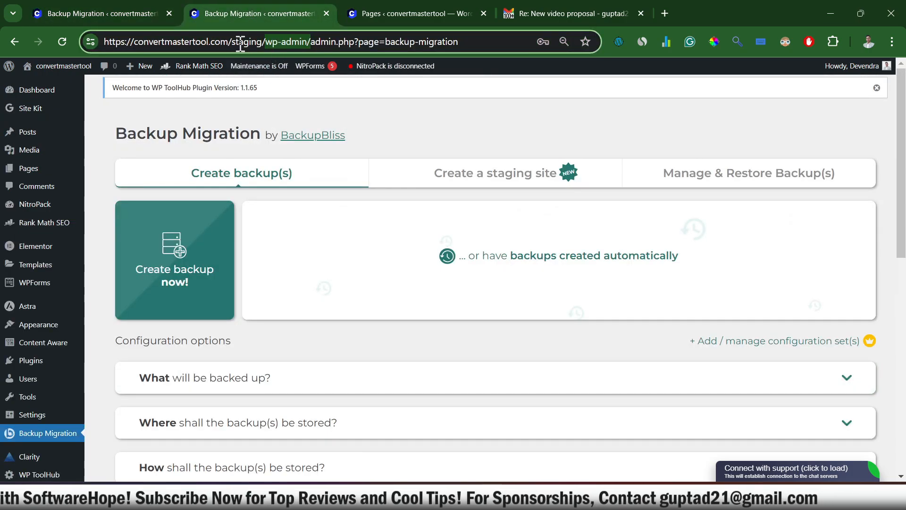
pyautogui.moveTo(229, 42); pyautogui.dragTo(263, 43)
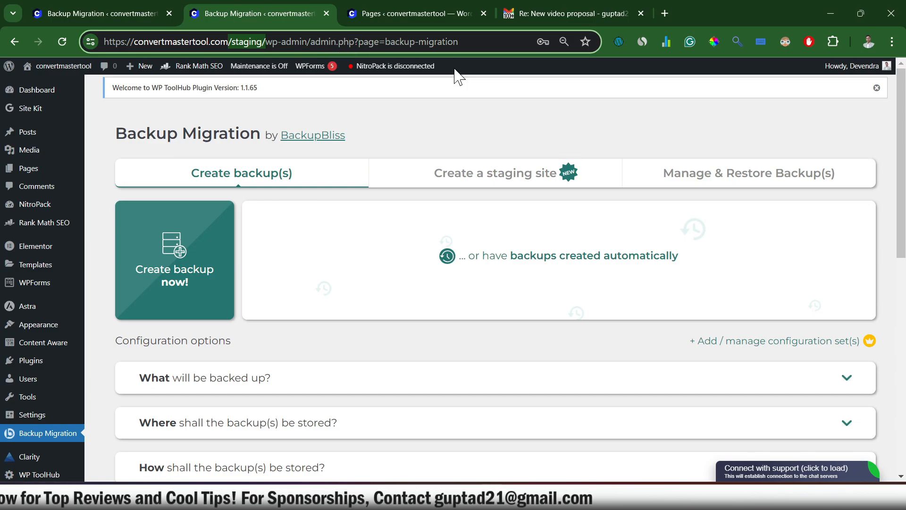
pyautogui.click(174, 18)
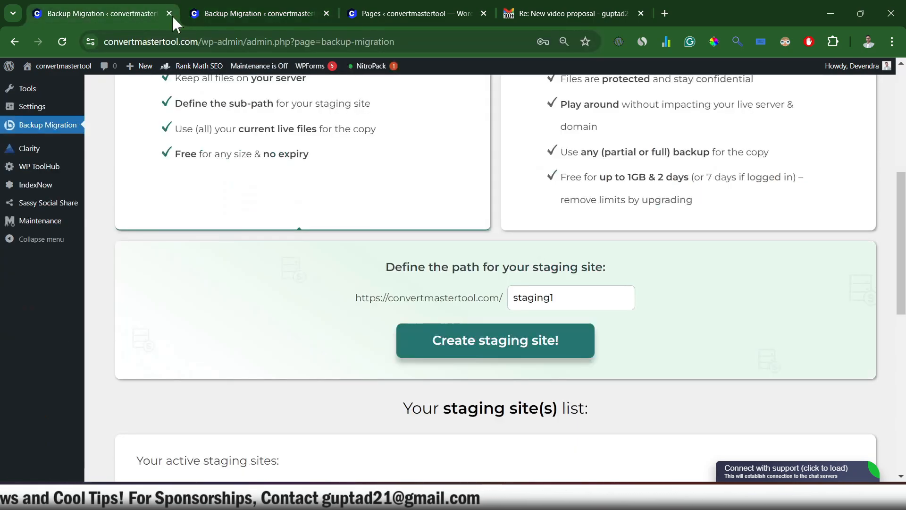
# Step: Return to the staging site, start creating a backup there and dismiss the dialog
pyautogui.click(265, 10)
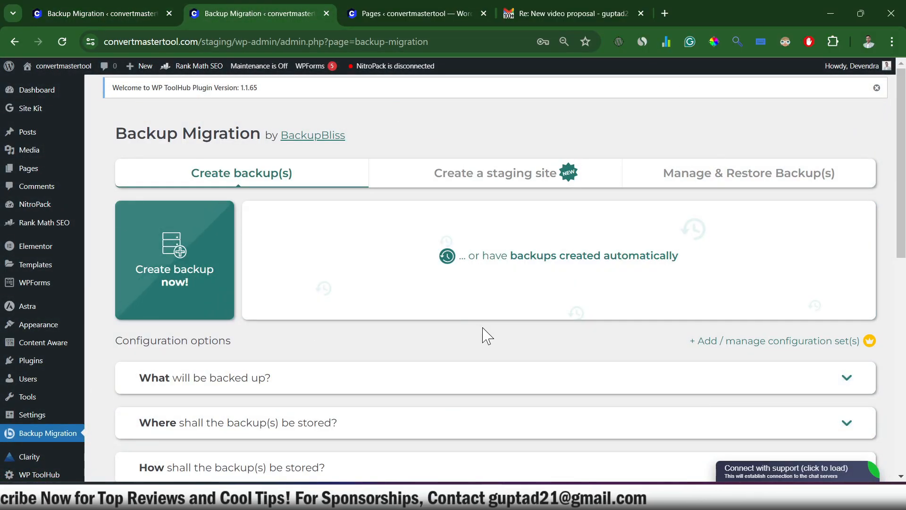
pyautogui.click(142, 312)
pyautogui.click(607, 116)
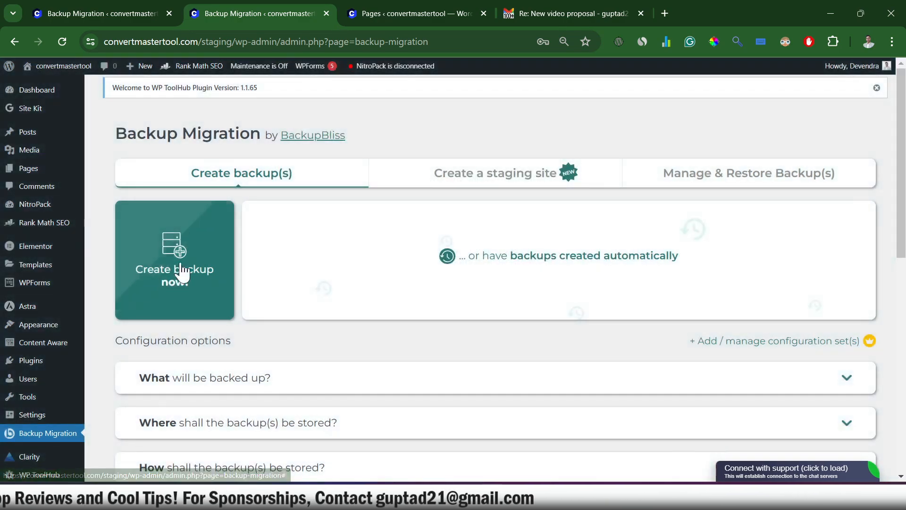
# Step: Create a backup of the staging site and copy its access link
pyautogui.click(181, 273)
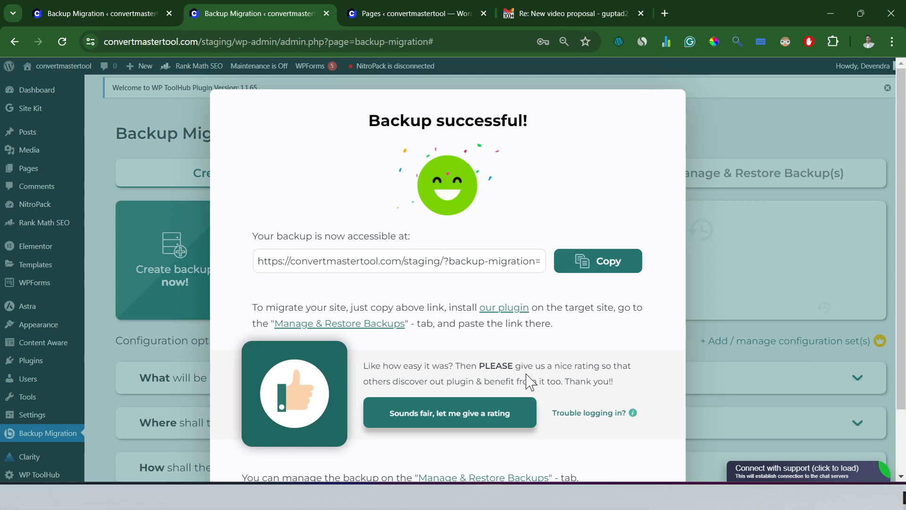
pyautogui.click(616, 277)
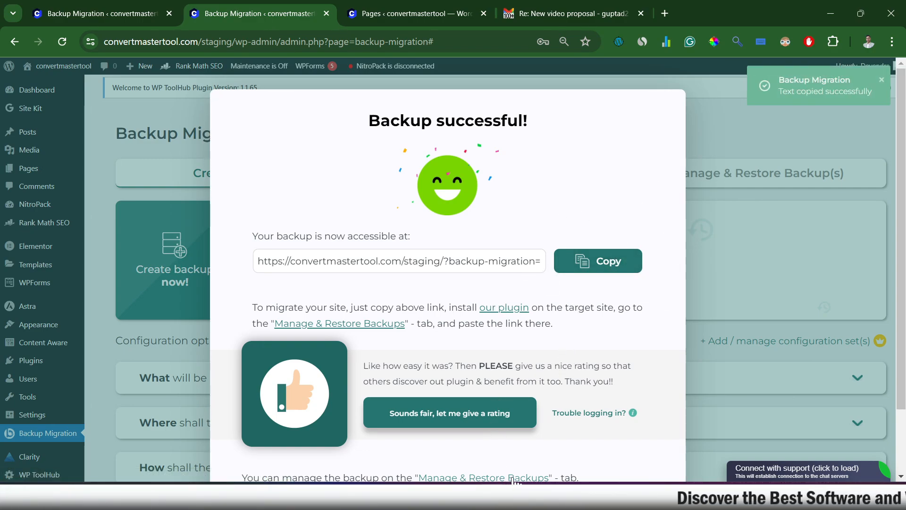
# Step: Return to the original site and open the super-quick migration section among its saved backups
pyautogui.click(111, 11)
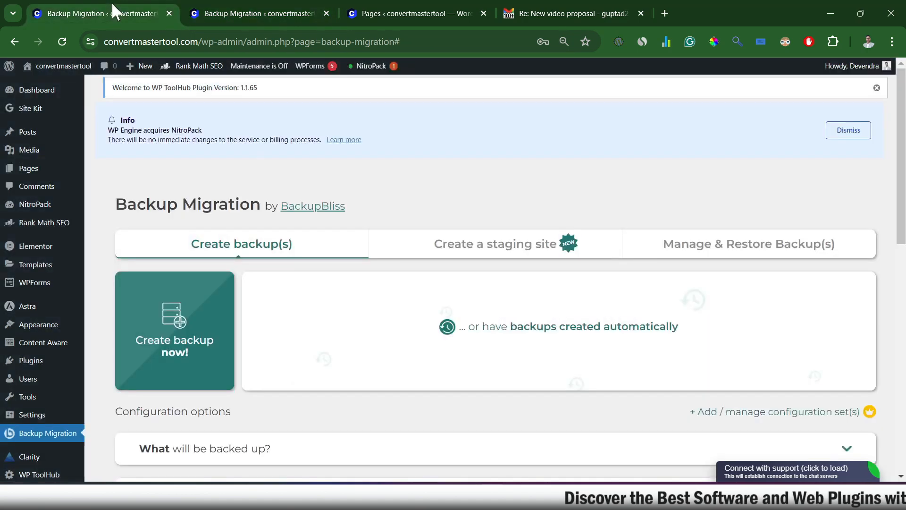
pyautogui.scroll(-3, 668, 239)
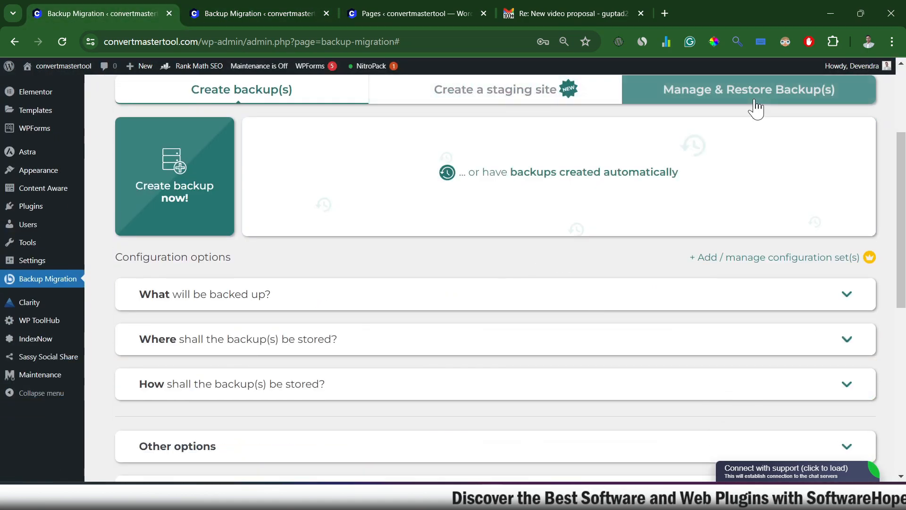
pyautogui.click(755, 98)
pyautogui.moveTo(504, 276)
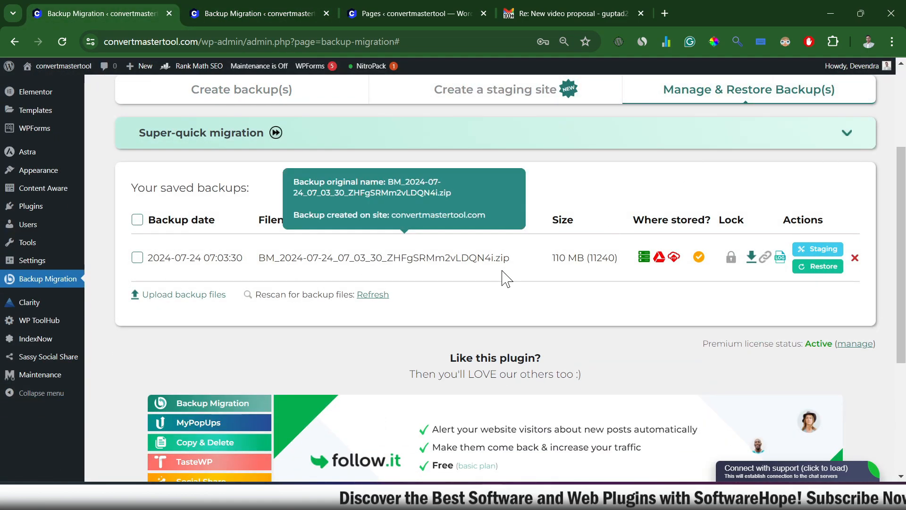
pyautogui.scroll(3, 226, 337)
pyautogui.click(830, 289)
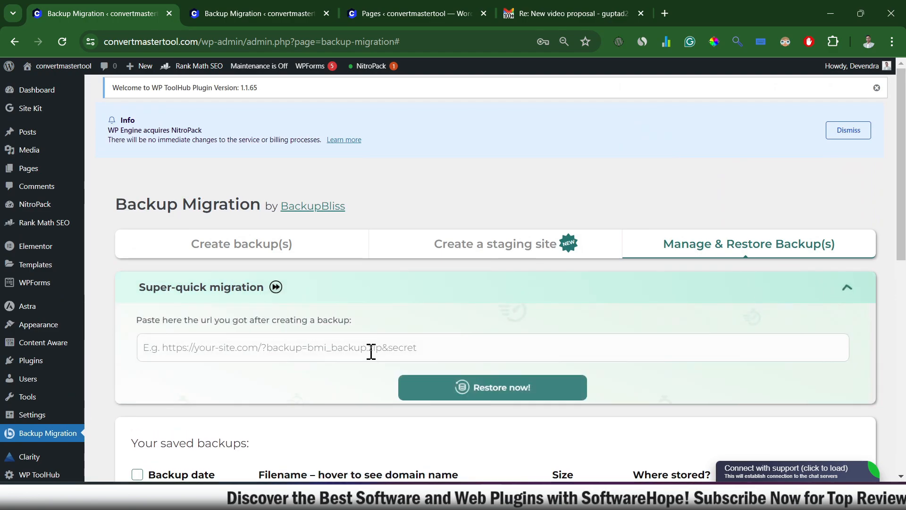
# Step: Paste the copied staging backup link as the super-quick migration source and try restoring from it
pyautogui.click(242, 354)
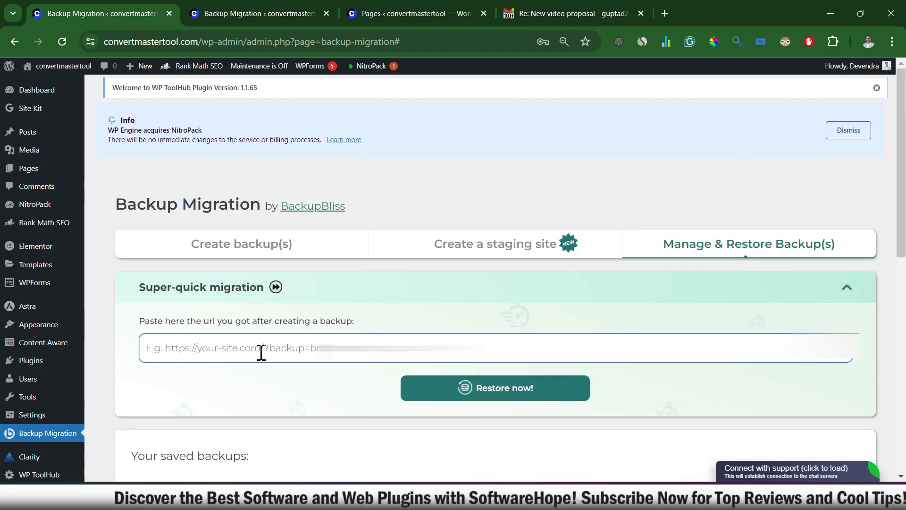
pyautogui.hotkey('ctrl', 'v')
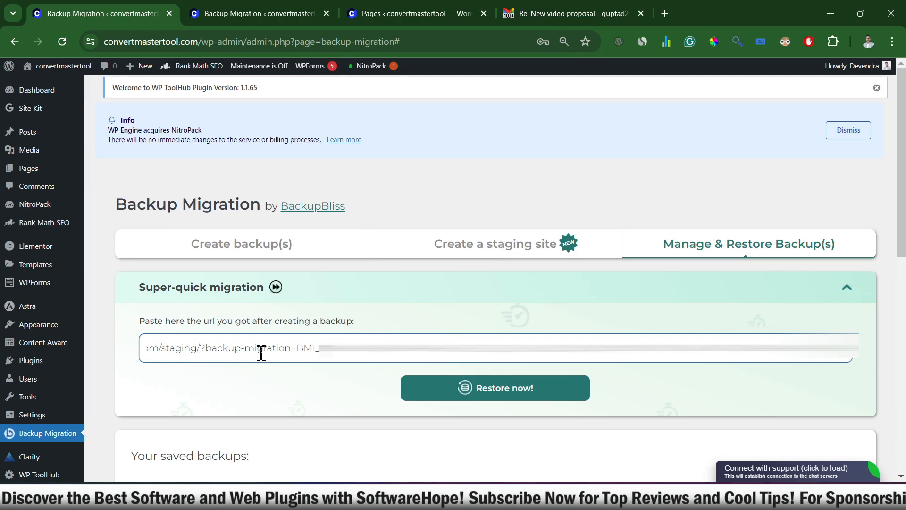
pyautogui.moveTo(188, 352); pyautogui.dragTo(874, 360)
pyautogui.click(817, 353)
pyautogui.click(541, 388)
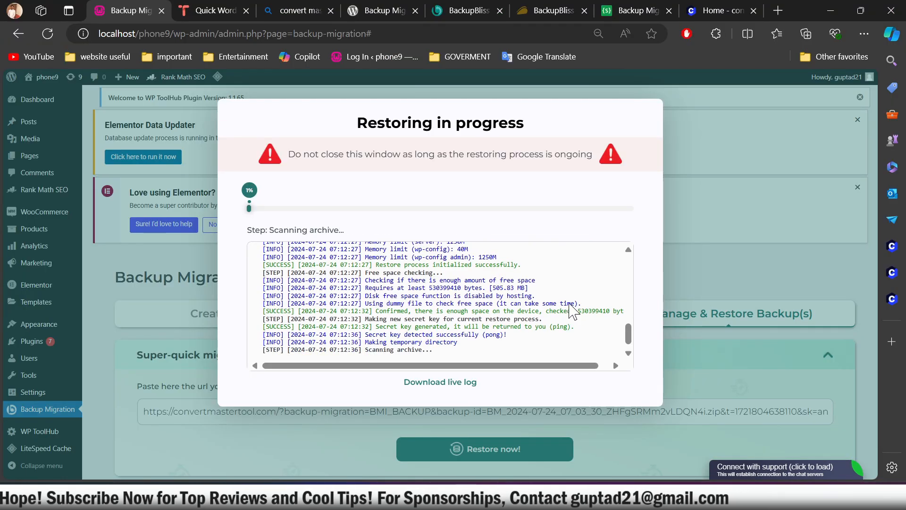
# Step: Examine the live log of the restore running on the localhost phone9 site, from its first entries to the extraction progress
pyautogui.scroll(10, 573, 310)
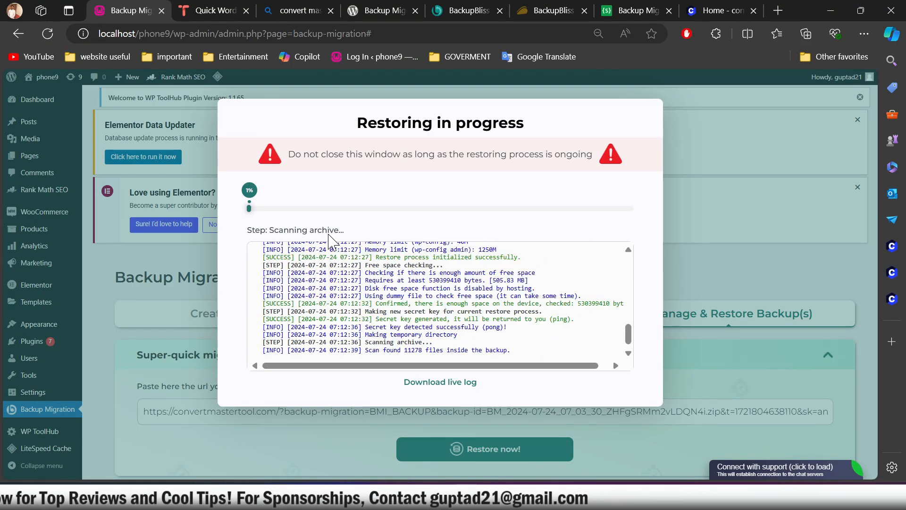
pyautogui.scroll(10, 469, 303)
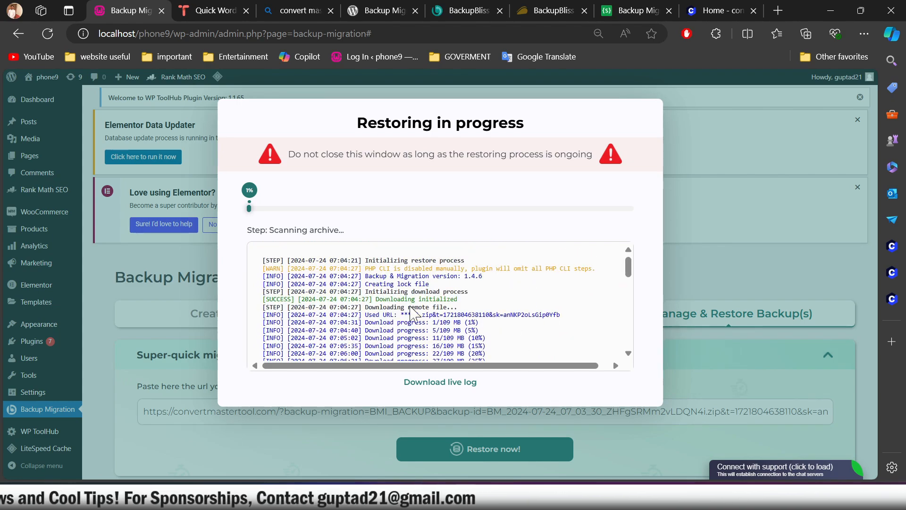
pyautogui.scroll(10, 465, 330)
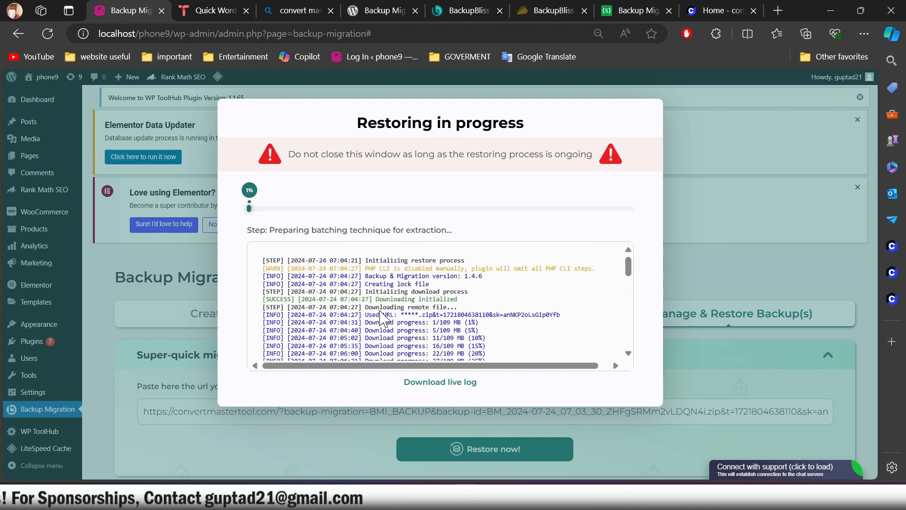
pyautogui.scroll(-9, 478, 312)
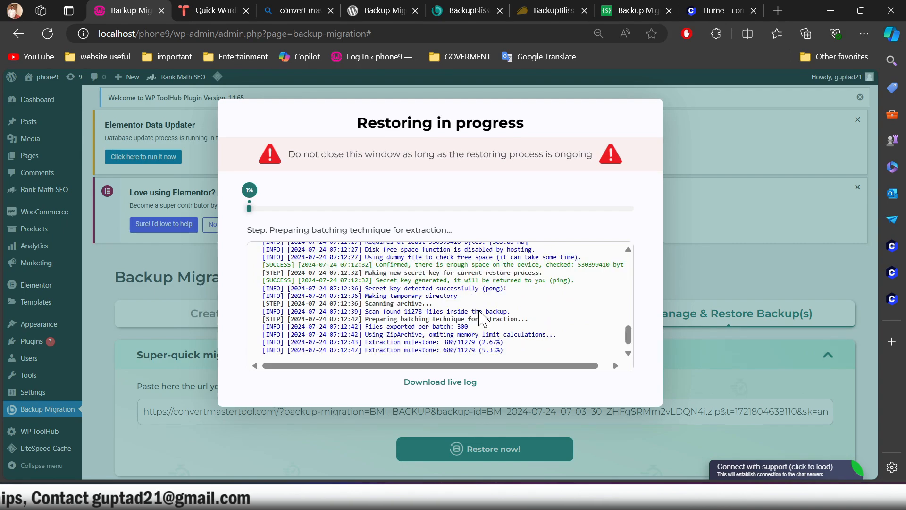
pyautogui.scroll(5, 482, 301)
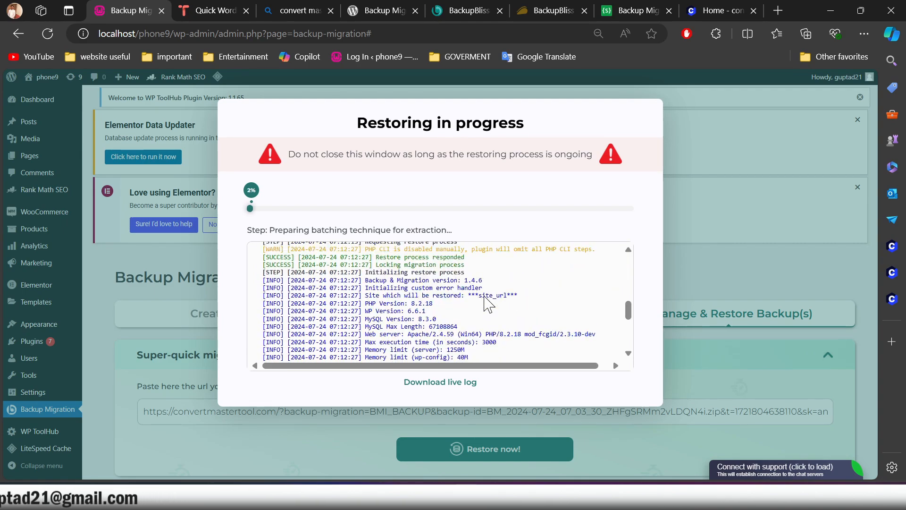
pyautogui.scroll(-5, 489, 304)
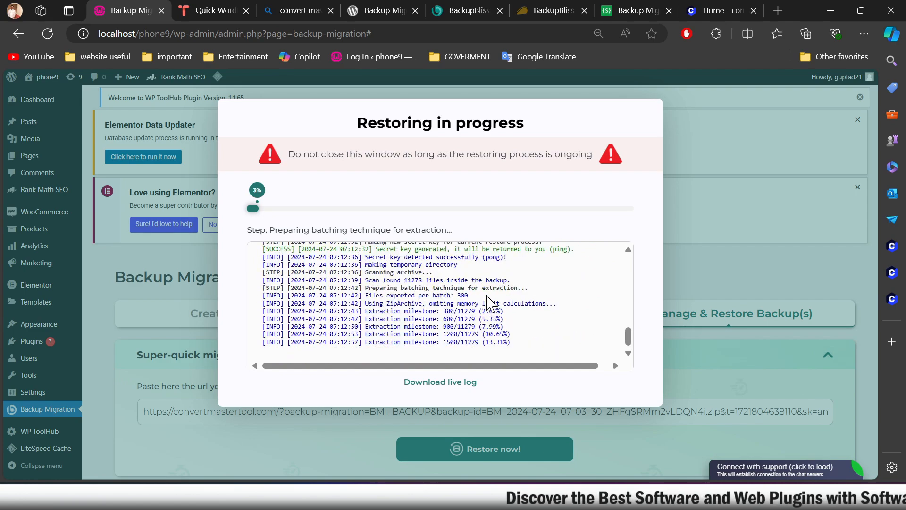
pyautogui.moveTo(630, 339)
pyautogui.mouseDown()
pyautogui.moveTo(638, 299)
pyautogui.moveTo(627, 341)
pyautogui.mouseUp()
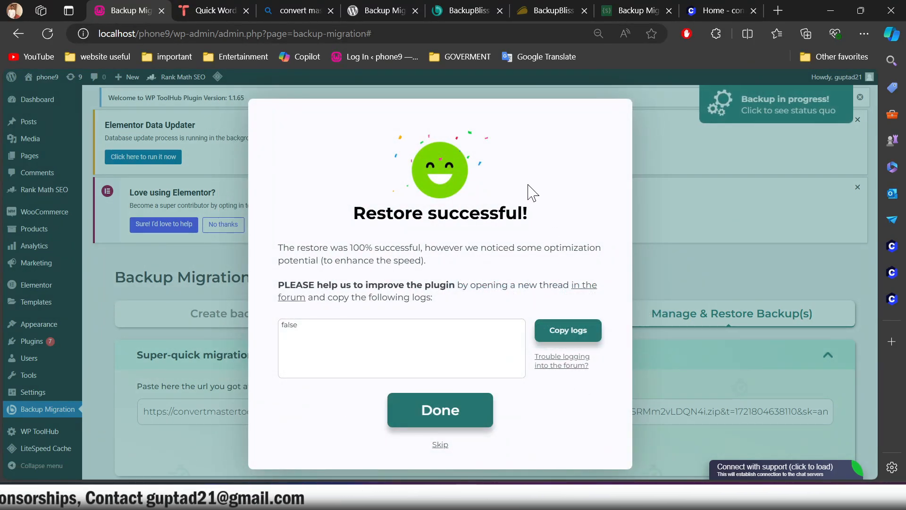
# Step: Acknowledge the restore on the localhost phone9 site and close the optional next steps dialog
pyautogui.click(327, 336)
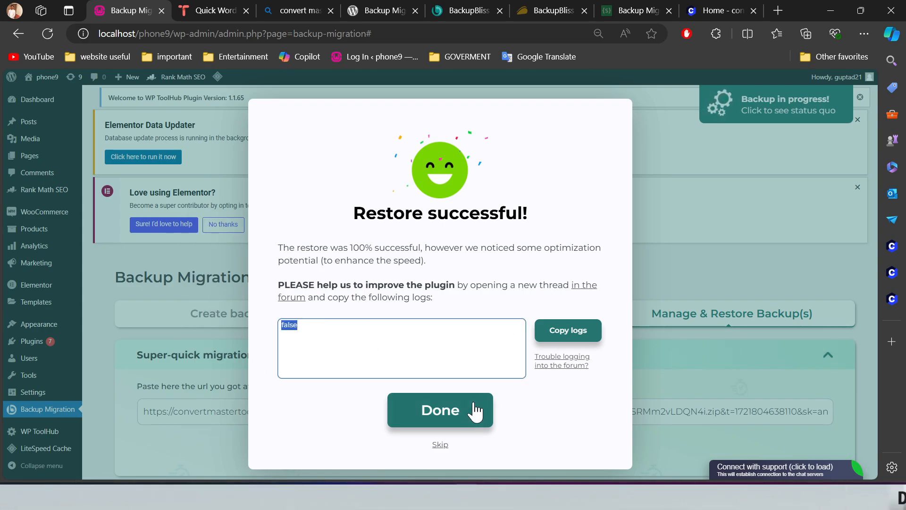
pyautogui.click(456, 417)
pyautogui.moveTo(455, 418); pyautogui.dragTo(511, 420)
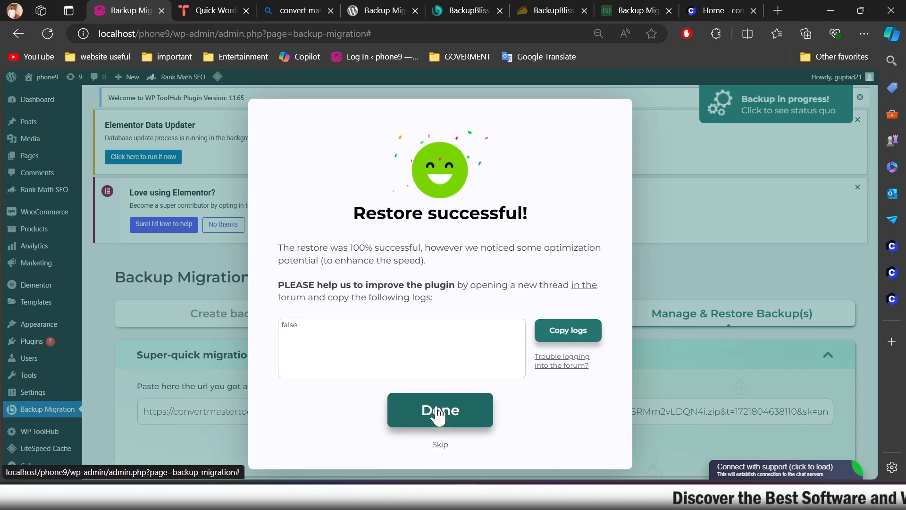
pyautogui.click(460, 419)
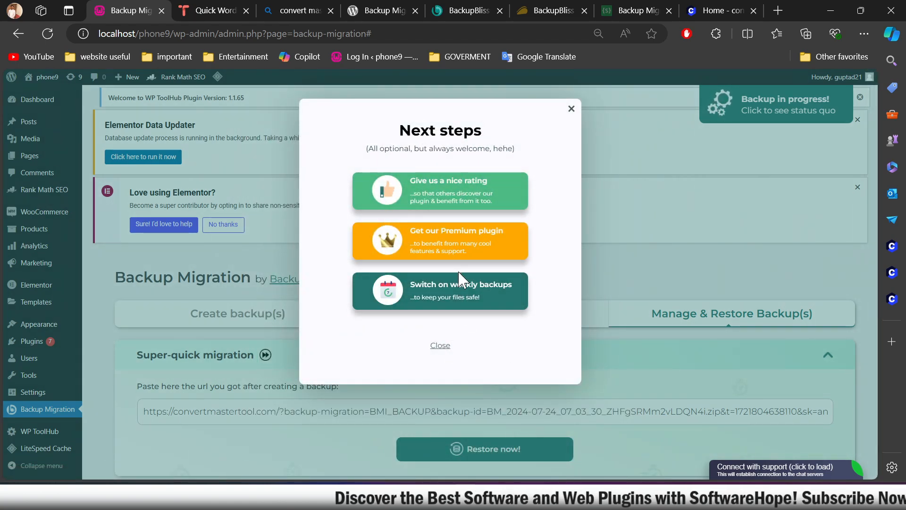
pyautogui.click(441, 345)
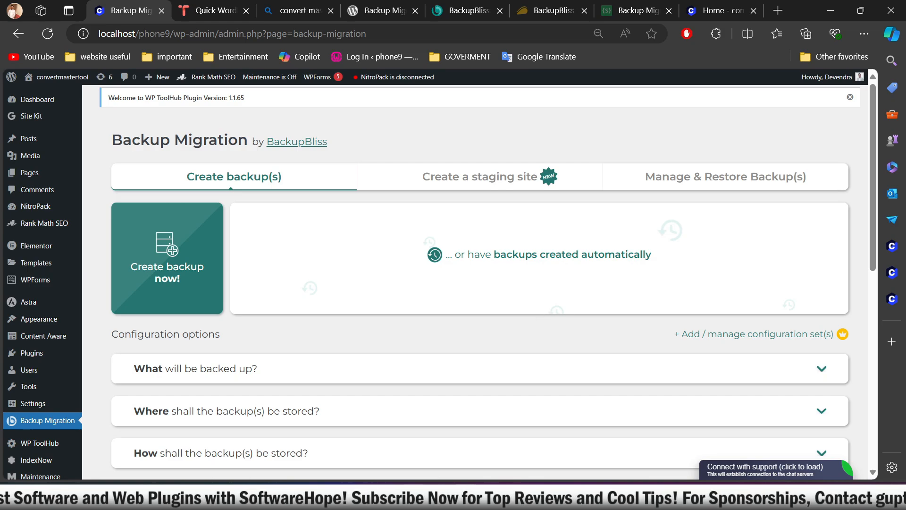
# Step: Look over the restored localhost site's Backup Migration page and its Site Kit page
pyautogui.click(465, 500)
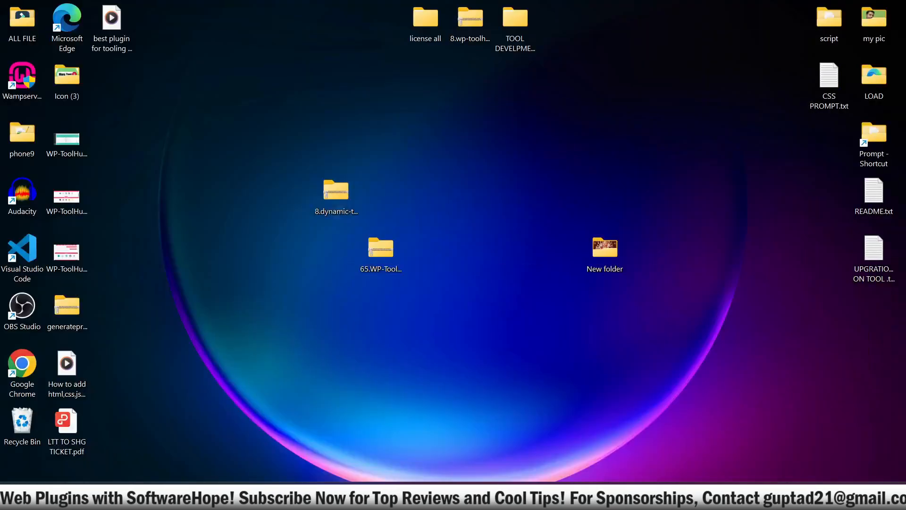
pyautogui.click(466, 501)
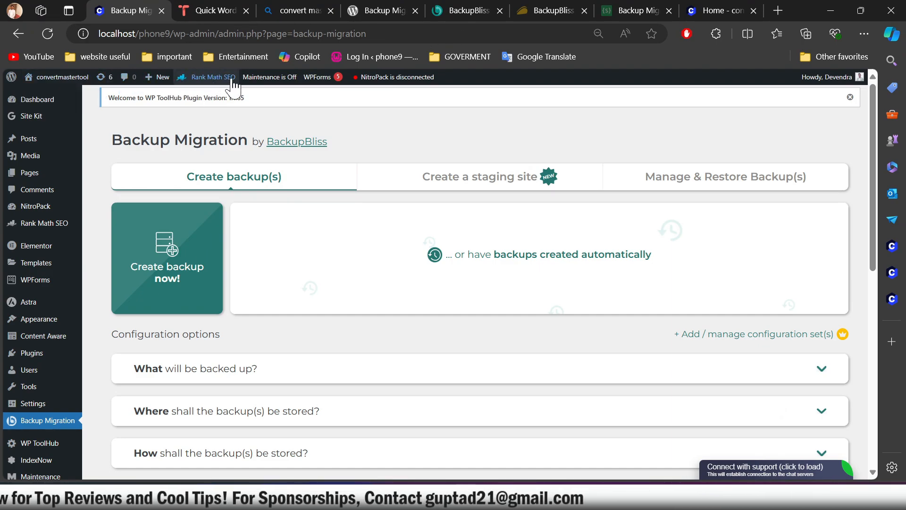
pyautogui.scroll(-10, 415, 378)
pyautogui.scroll(4, 512, 444)
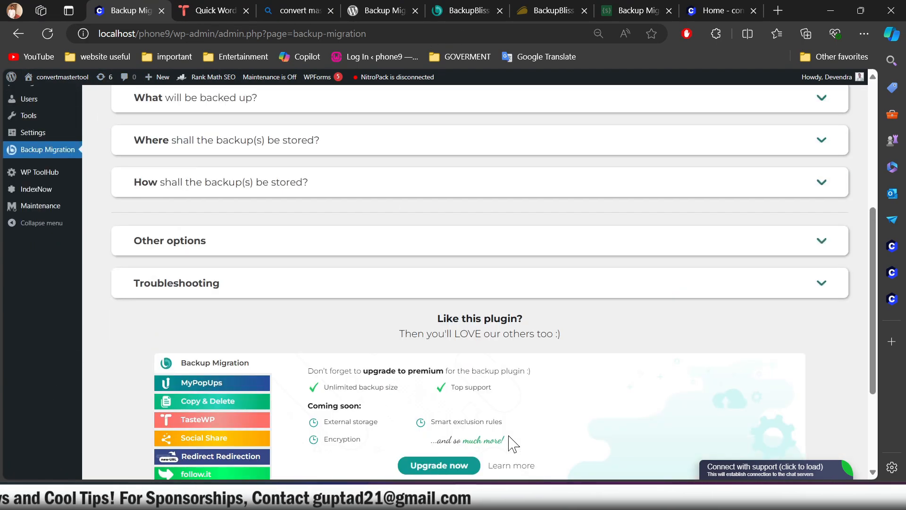
pyautogui.scroll(3, 512, 444)
pyautogui.scroll(2, 430, 397)
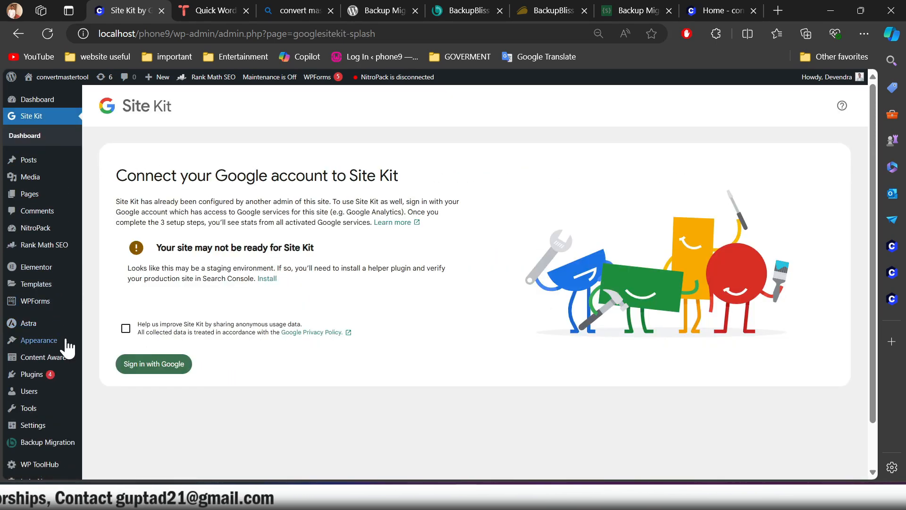
pyautogui.scroll(-2, 38, 414)
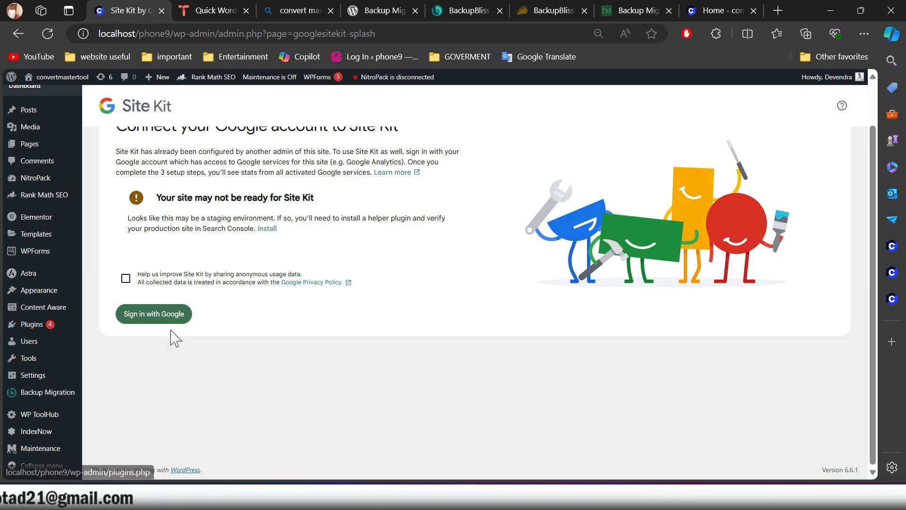
pyautogui.scroll(2, 7, 193)
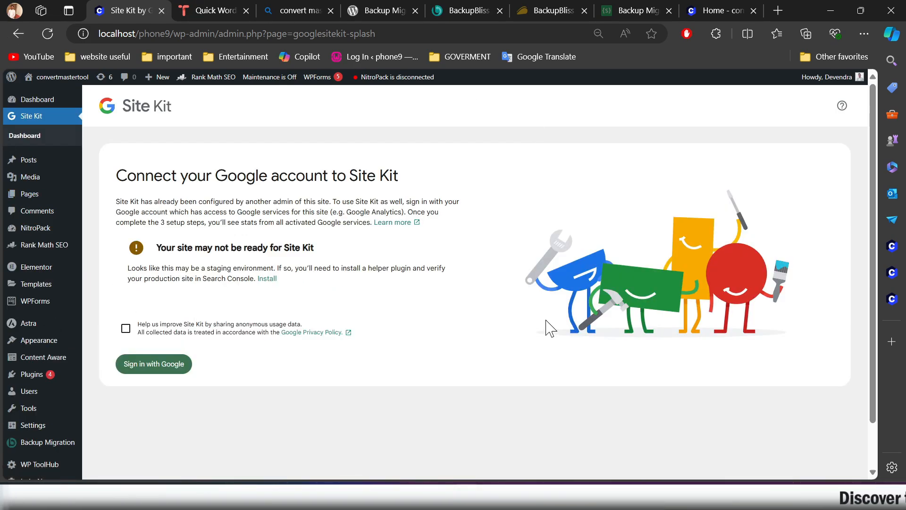
# Step: Open the restored localhost site's homepage in a new tab and look through its tool sections
pyautogui.rightClick(53, 90)
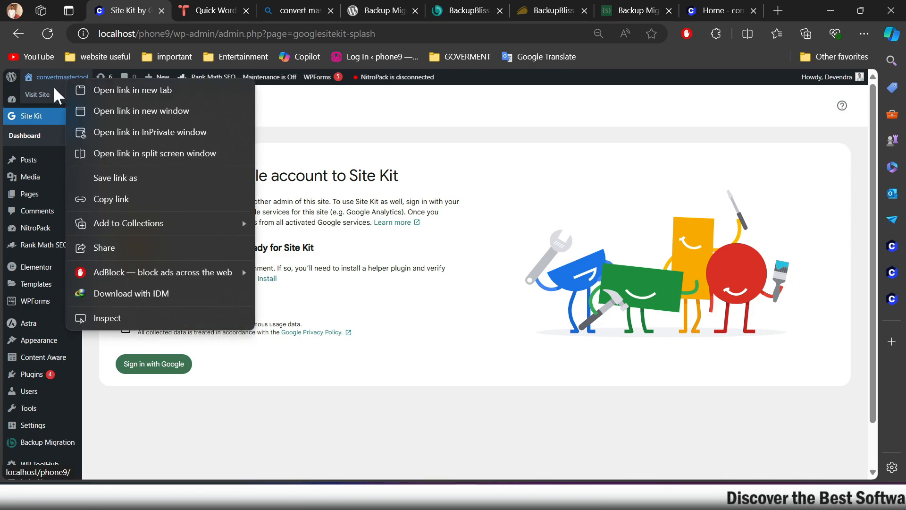
pyautogui.rightClick(42, 95)
pyautogui.click(91, 105)
pyautogui.hotkey('ctrl', 'Tab')
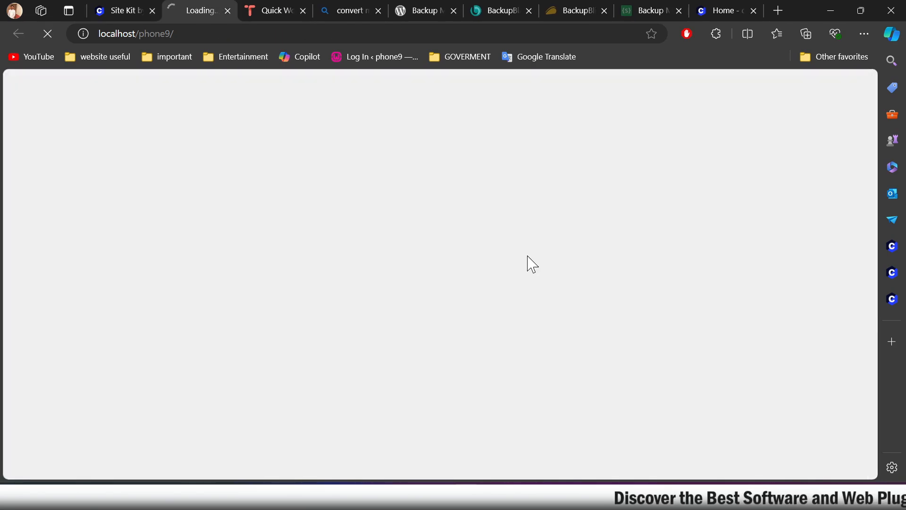
pyautogui.scroll(-20, 270, 195)
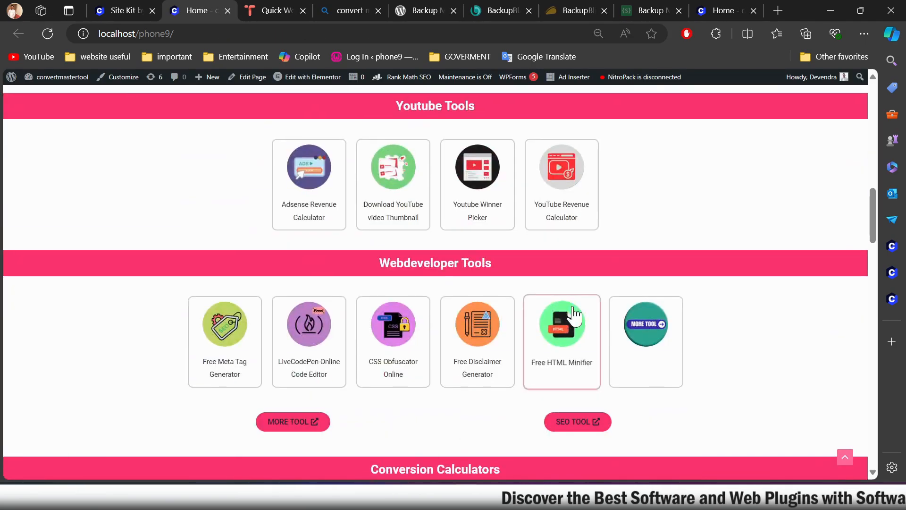
pyautogui.scroll(-15, 329, 337)
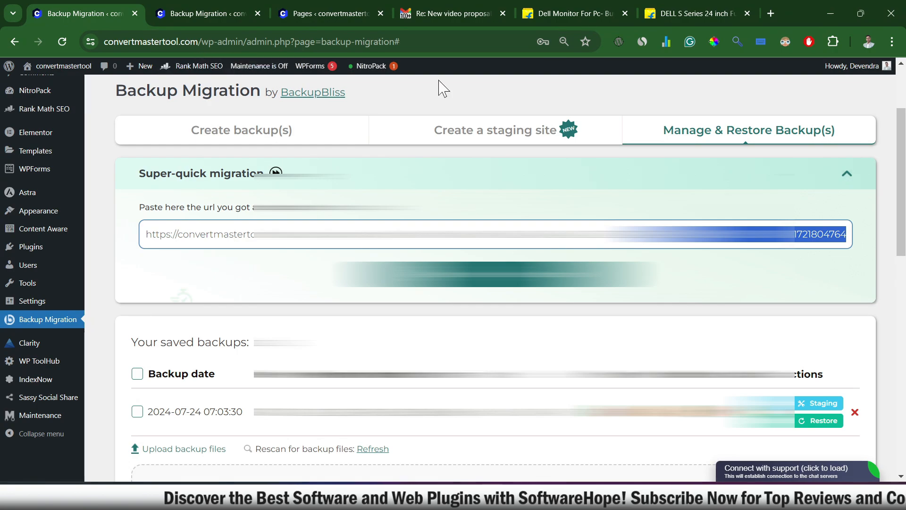
pyautogui.click(830, 12)
pyautogui.scroll(10, 130, 314)
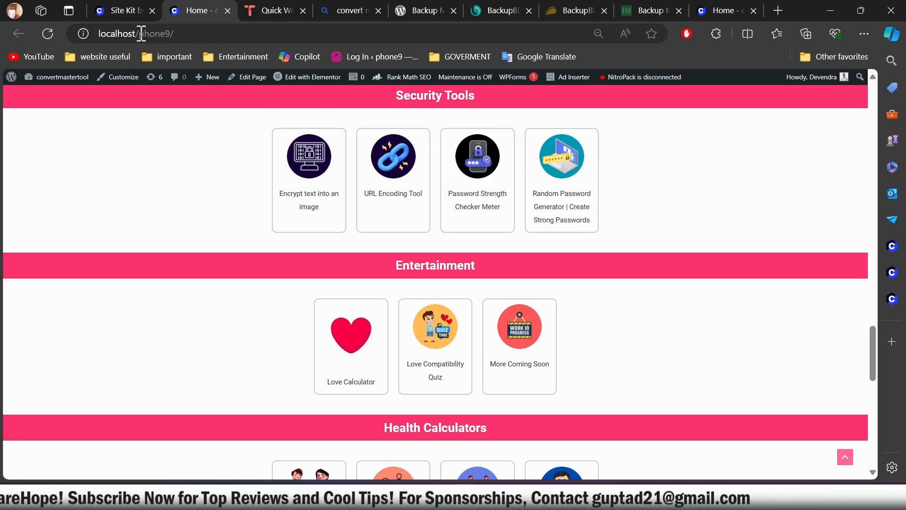
pyautogui.scroll(-10, 633, 344)
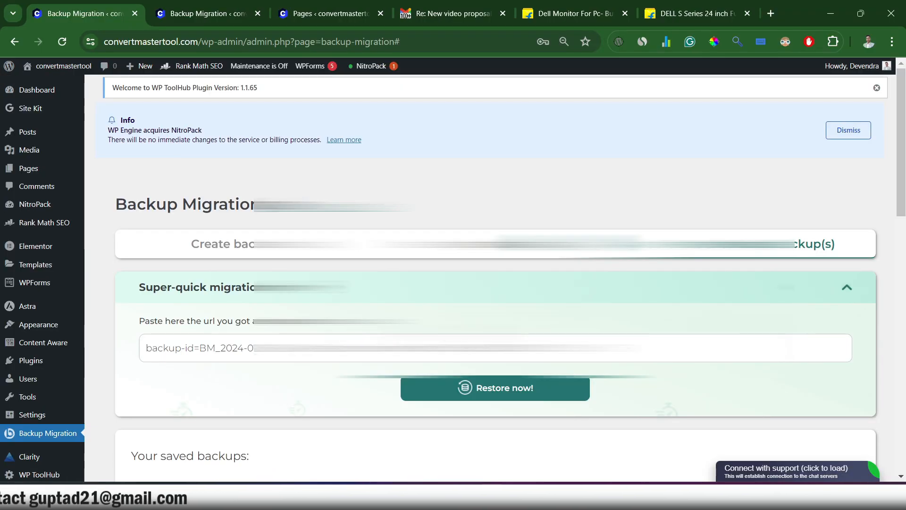
# Step: On the original convertmastertool.com site, review the backup creation options and return to the list of saved backups
pyautogui.click(212, 250)
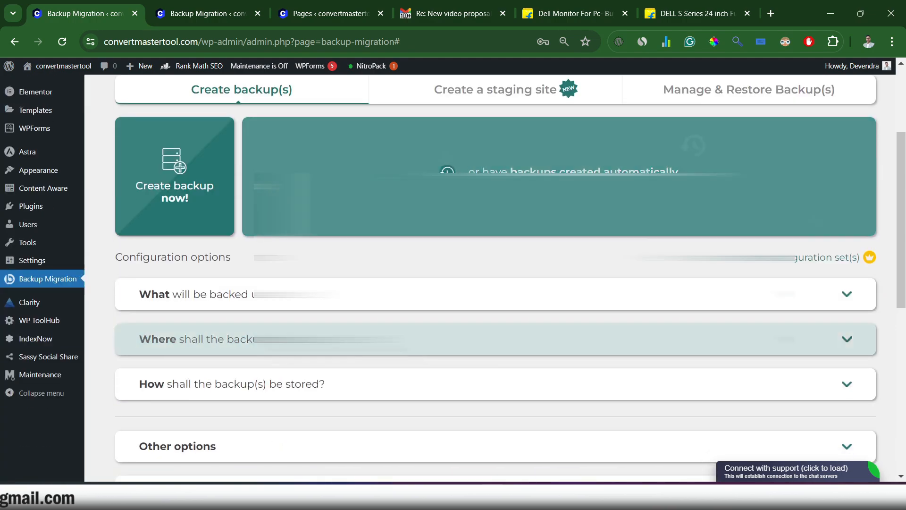
pyautogui.scroll(-1, 362, 285)
pyautogui.scroll(2, 361, 281)
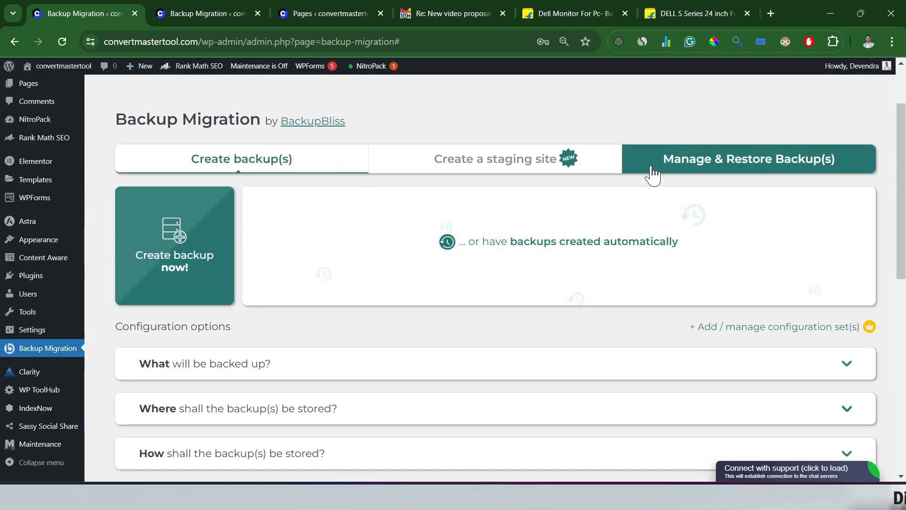
pyautogui.click(653, 175)
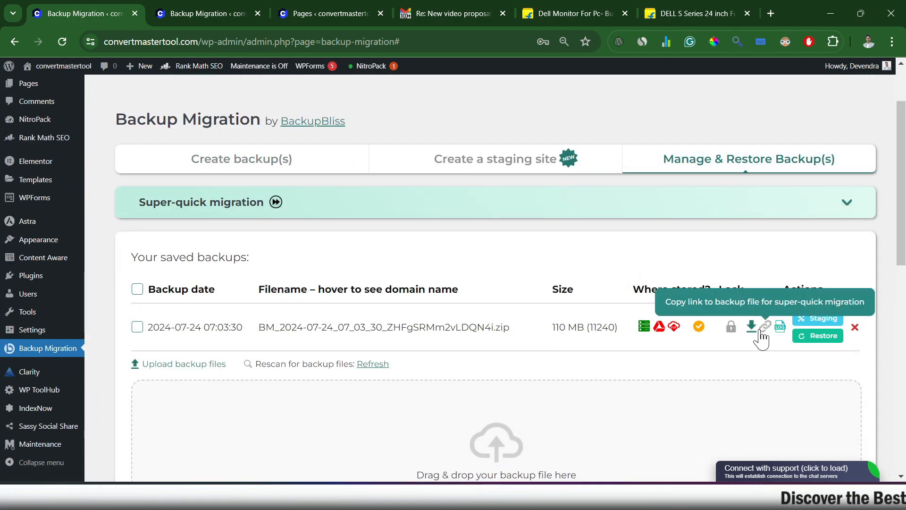
# Step: On the restored localhost phone9 site, look over the Common Factors Calculator page and open its related Feet to inches with fraction tool
pyautogui.scroll(2, 526, 352)
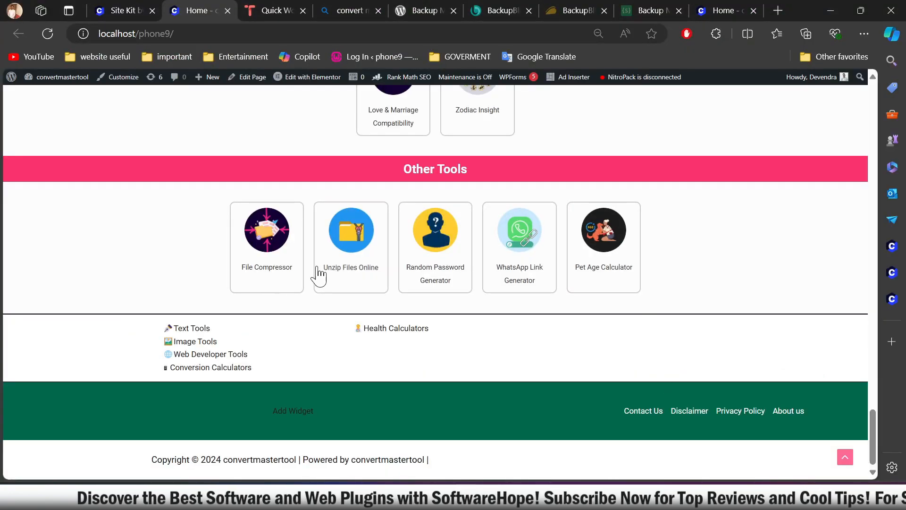
pyautogui.scroll(15, 564, 314)
pyautogui.click(409, 135)
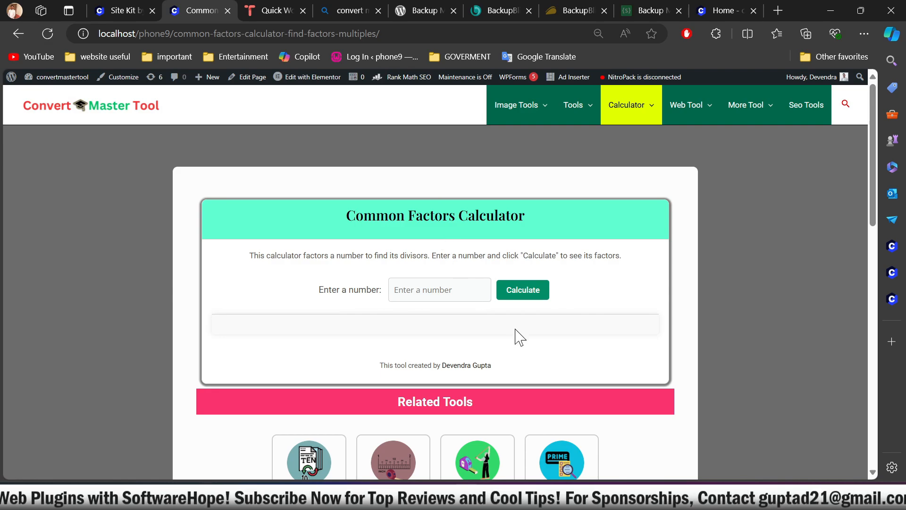
pyautogui.scroll(-13, 491, 323)
pyautogui.scroll(6, 498, 335)
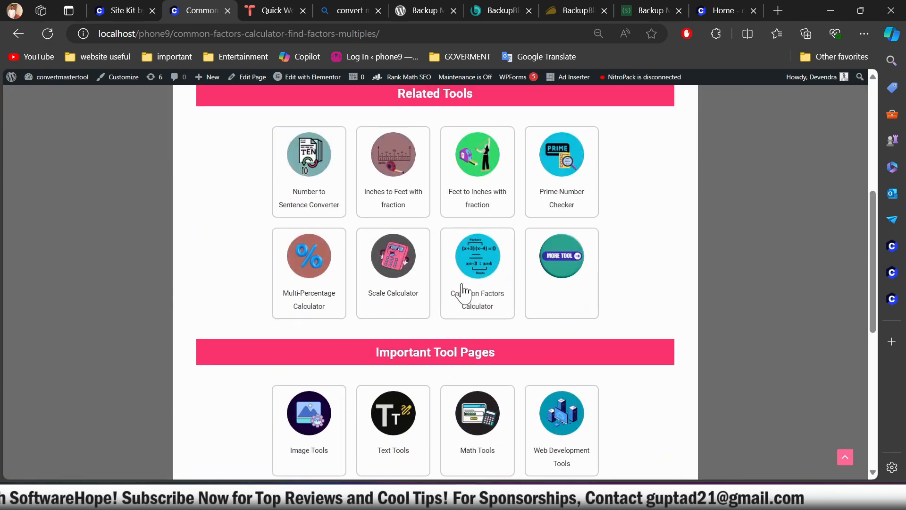
pyautogui.click(510, 208)
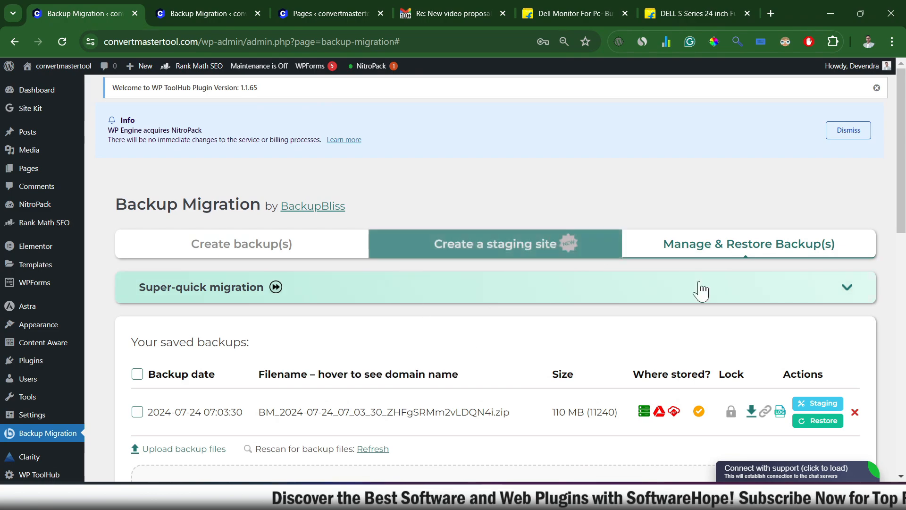
# Step: Delete the staging site convertmastertool.com/staging from the original site's list of active staging sites
pyautogui.click(519, 244)
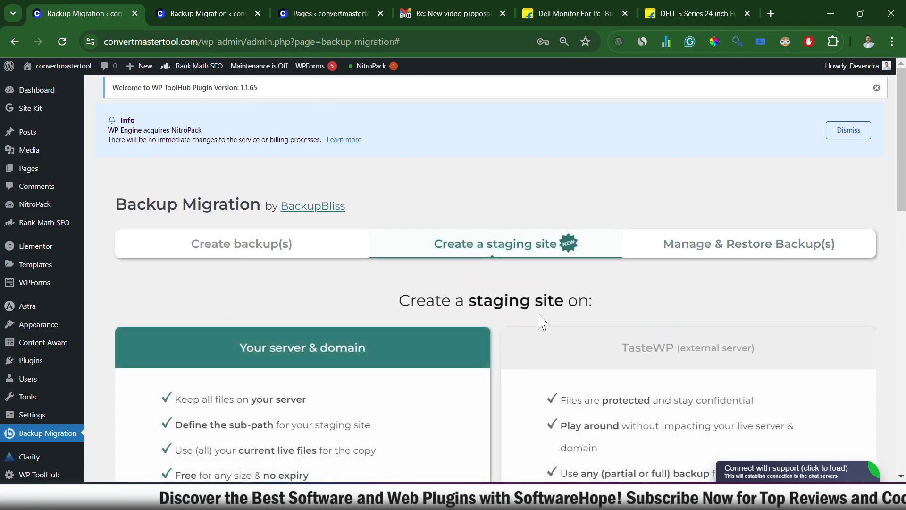
pyautogui.scroll(-10, 472, 317)
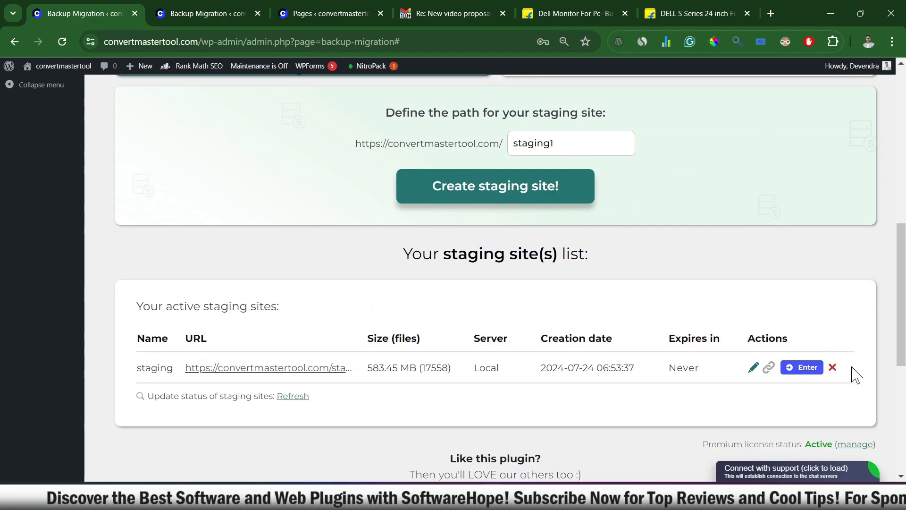
pyautogui.click(832, 368)
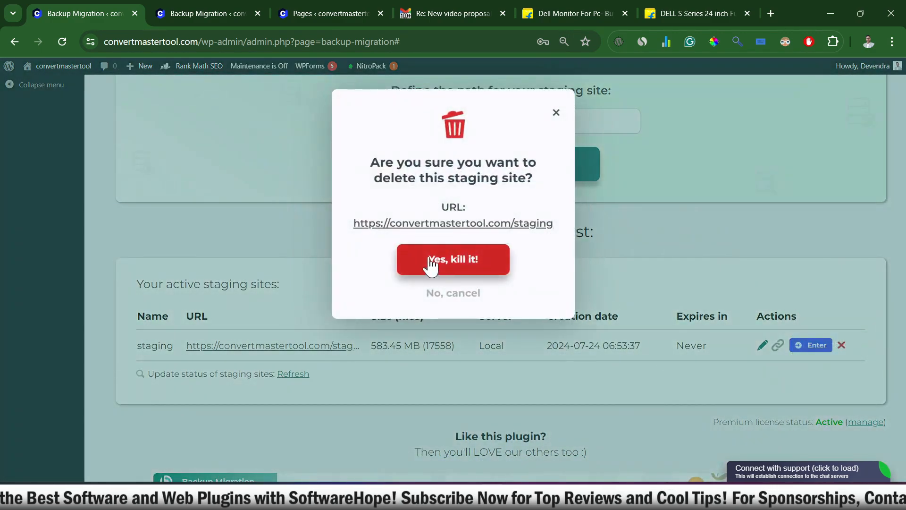
pyautogui.click(453, 264)
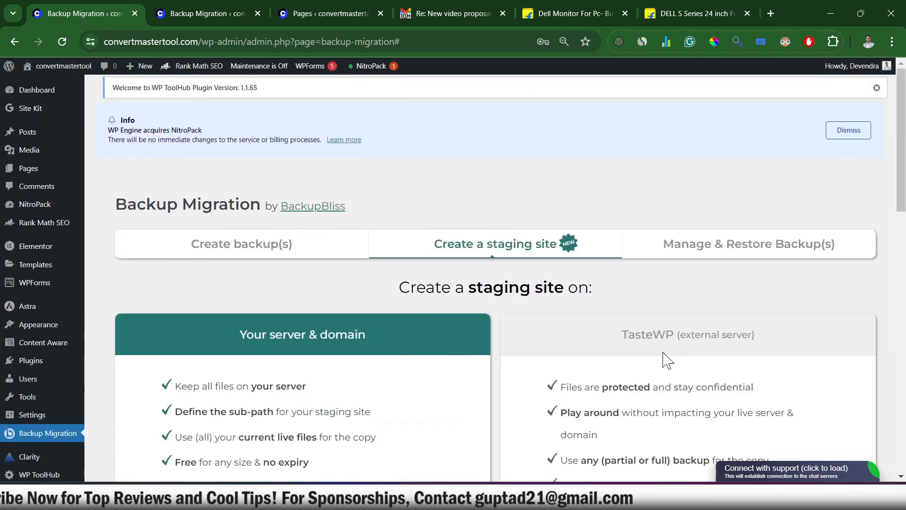
pyautogui.click(753, 241)
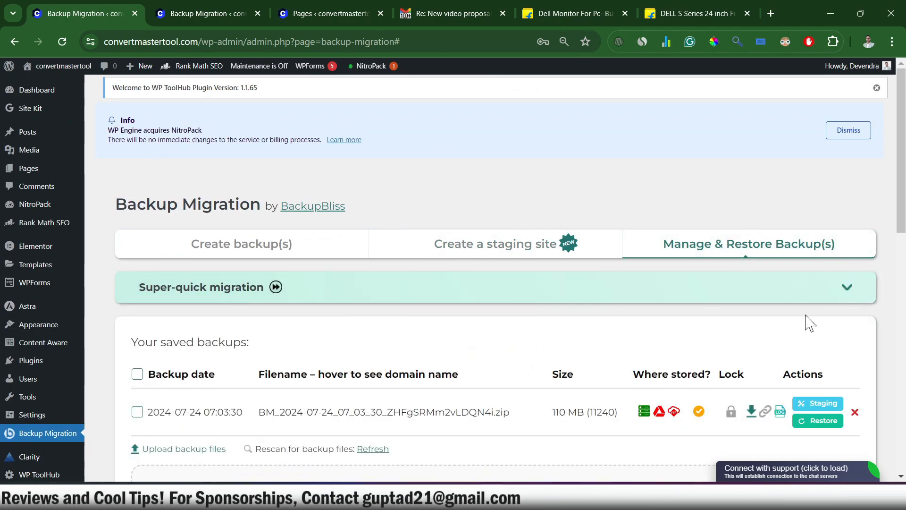
pyautogui.scroll(-3, 806, 320)
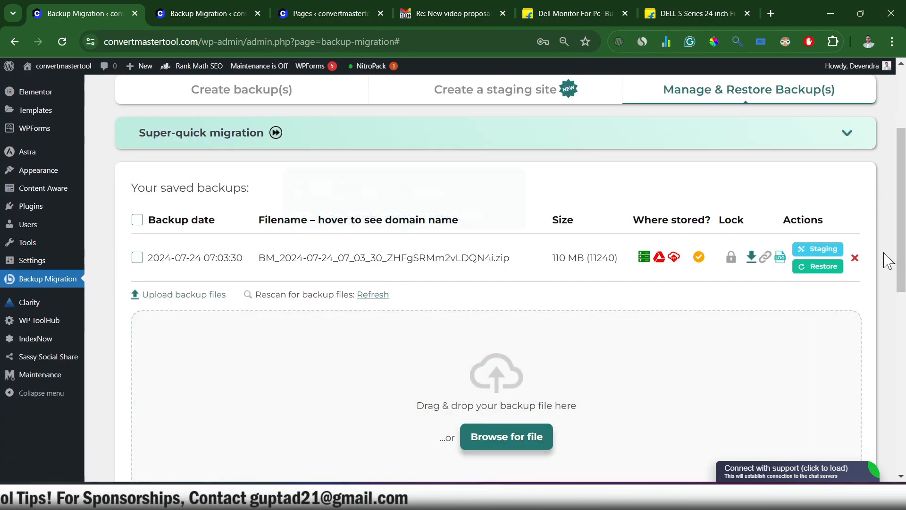
pyautogui.click(855, 259)
pyautogui.press('Return')
# Step: Check the saved backups list and the active staging sites list on the original site
pyautogui.scroll(-10, 806, 349)
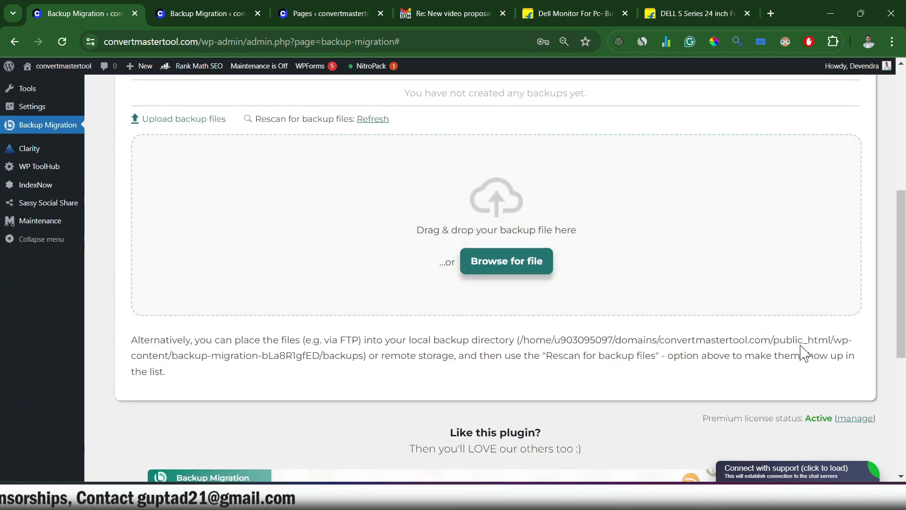
pyautogui.scroll(8, 574, 196)
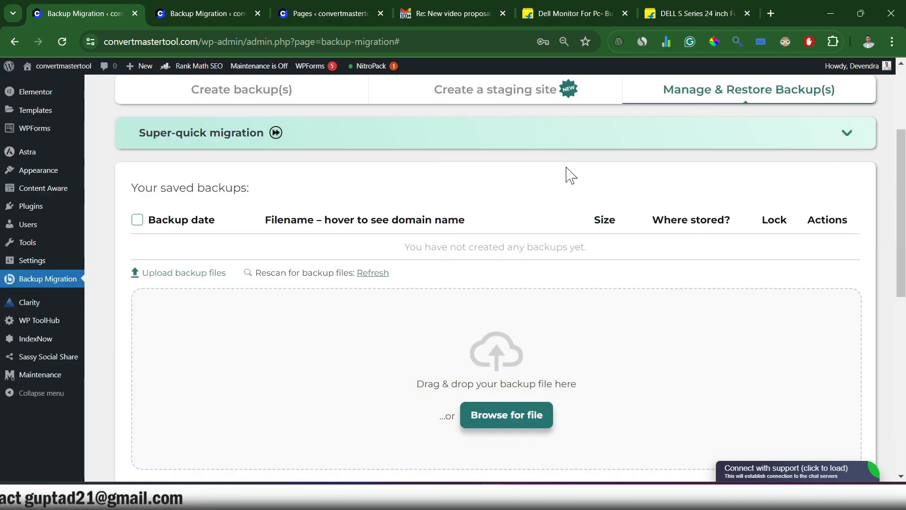
pyautogui.scroll(3, 569, 179)
pyautogui.click(585, 245)
pyautogui.scroll(-10, 592, 273)
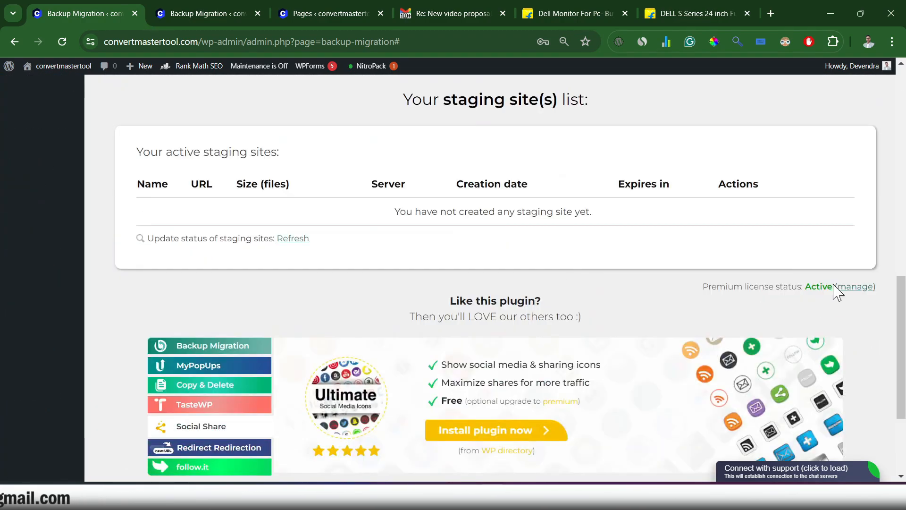
pyautogui.scroll(3, 850, 249)
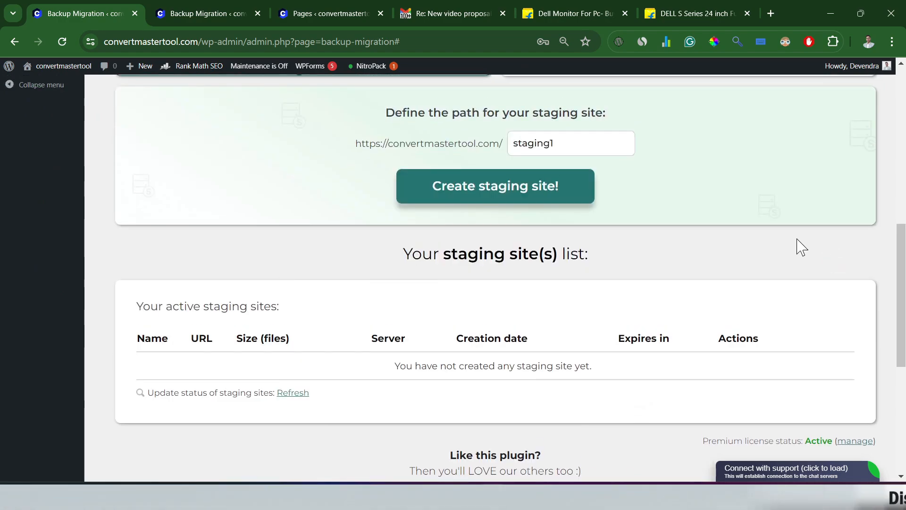
pyautogui.scroll(10, 800, 246)
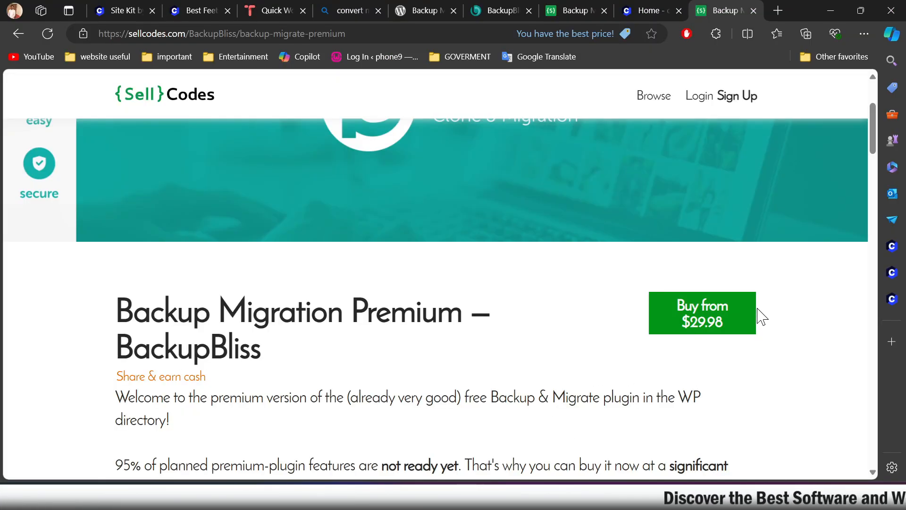
# Step: Look over the price and introduction on the Backup Migration Premium product page on Sellcodes
pyautogui.scroll(-3, 290, 401)
pyautogui.scroll(3, 290, 400)
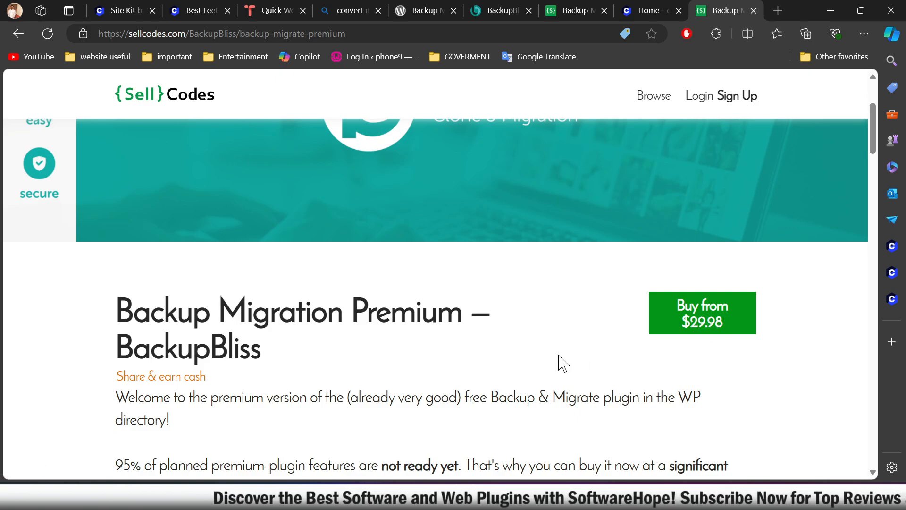
pyautogui.scroll(-3, 562, 363)
pyautogui.scroll(3, 561, 364)
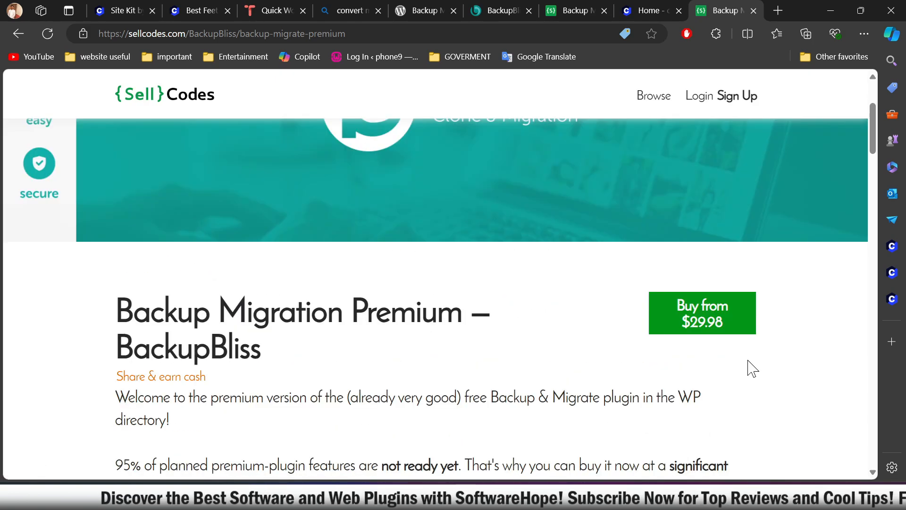
pyautogui.scroll(-3, 653, 357)
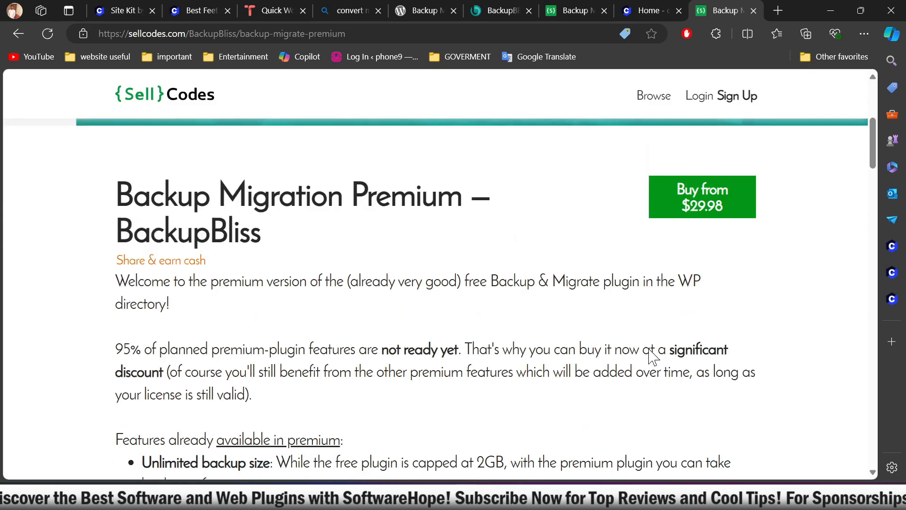
pyautogui.scroll(3, 651, 356)
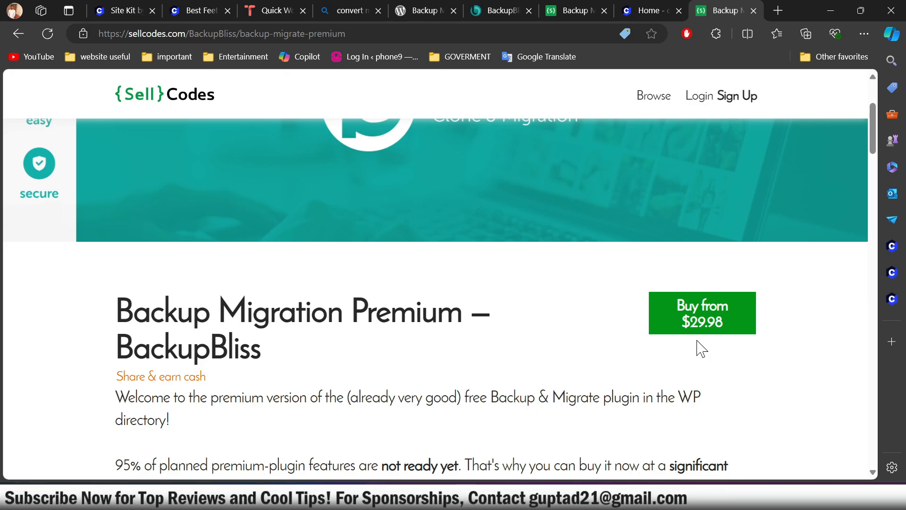
# Step: Switch to Notepad to highlight discount code SOFTWAREHOPE20 in a reduced window, and return to the product page's premium feature list
pyautogui.hotkey('alt', 'Tab')
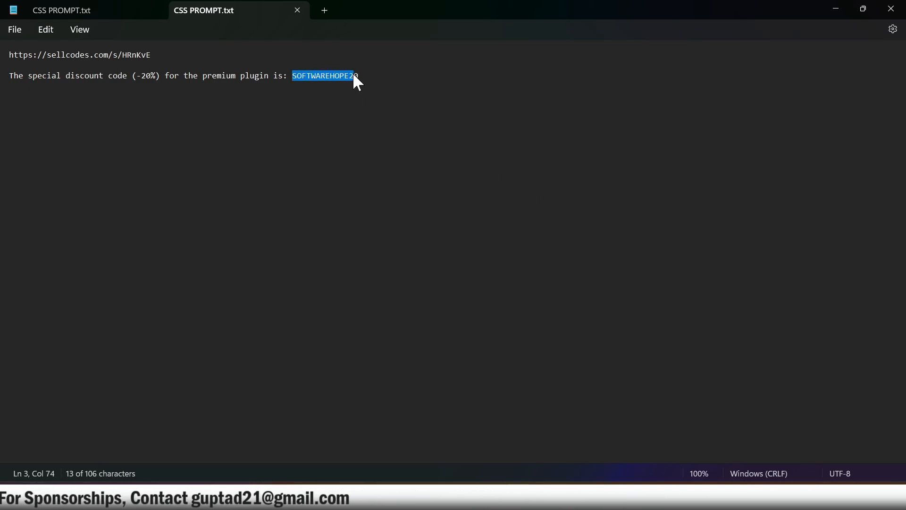
pyautogui.moveTo(354, 72); pyautogui.dragTo(358, 73)
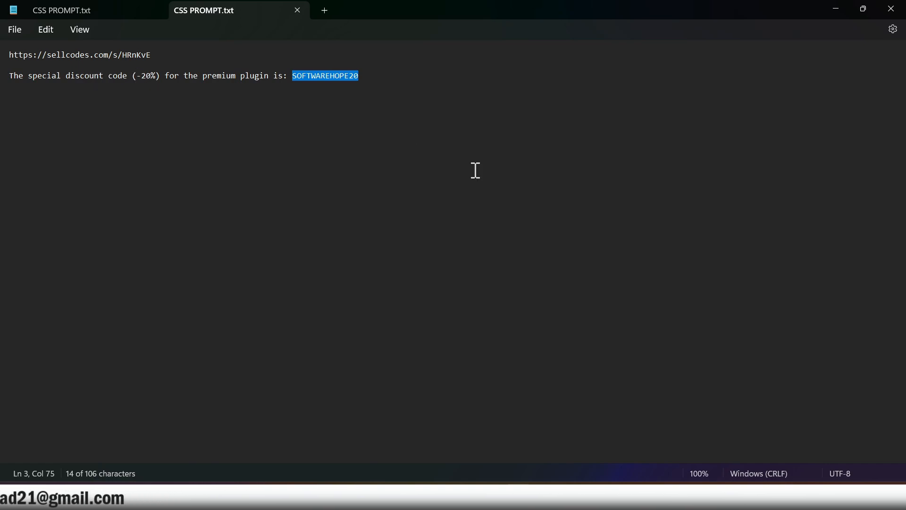
pyautogui.click(864, 8)
pyautogui.moveTo(703, 134); pyautogui.dragTo(498, 152)
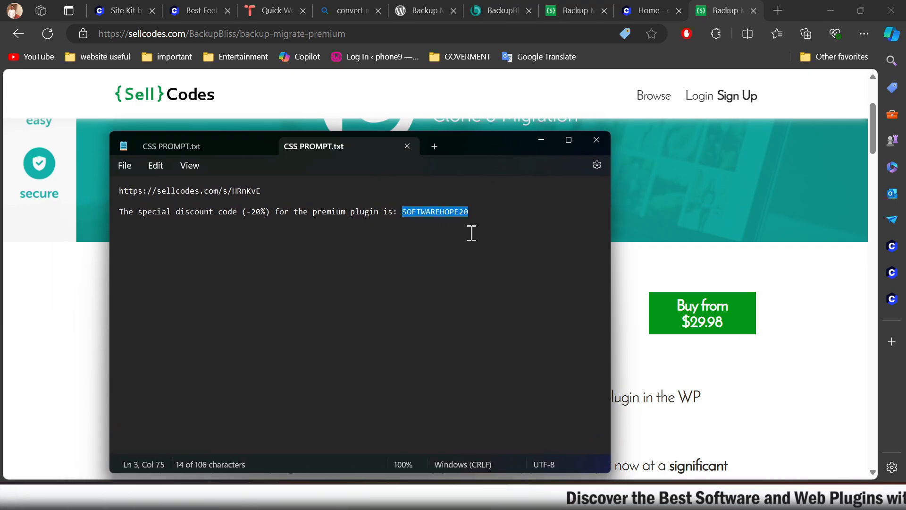
pyautogui.click(775, 429)
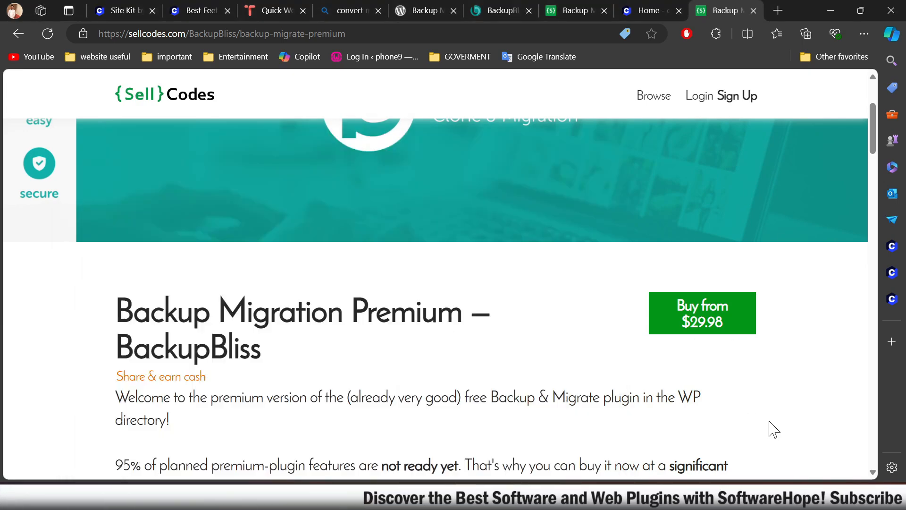
pyautogui.scroll(-6, 551, 396)
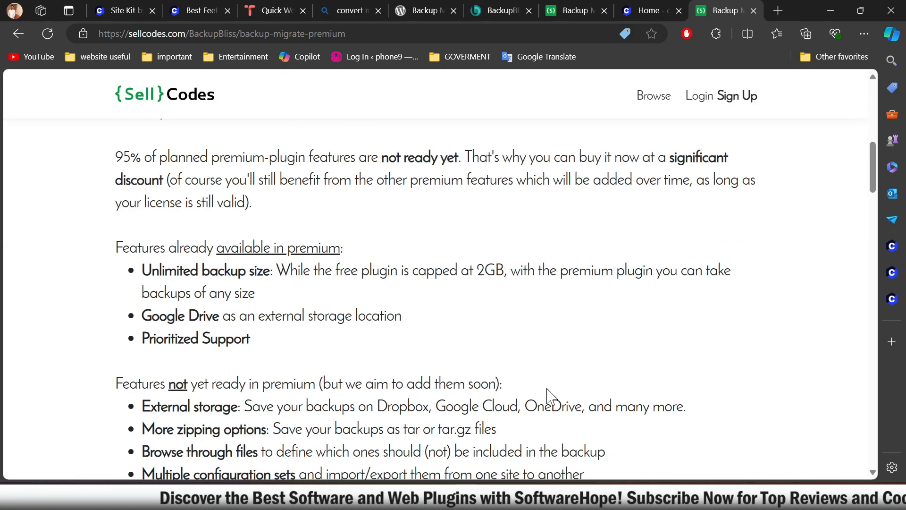